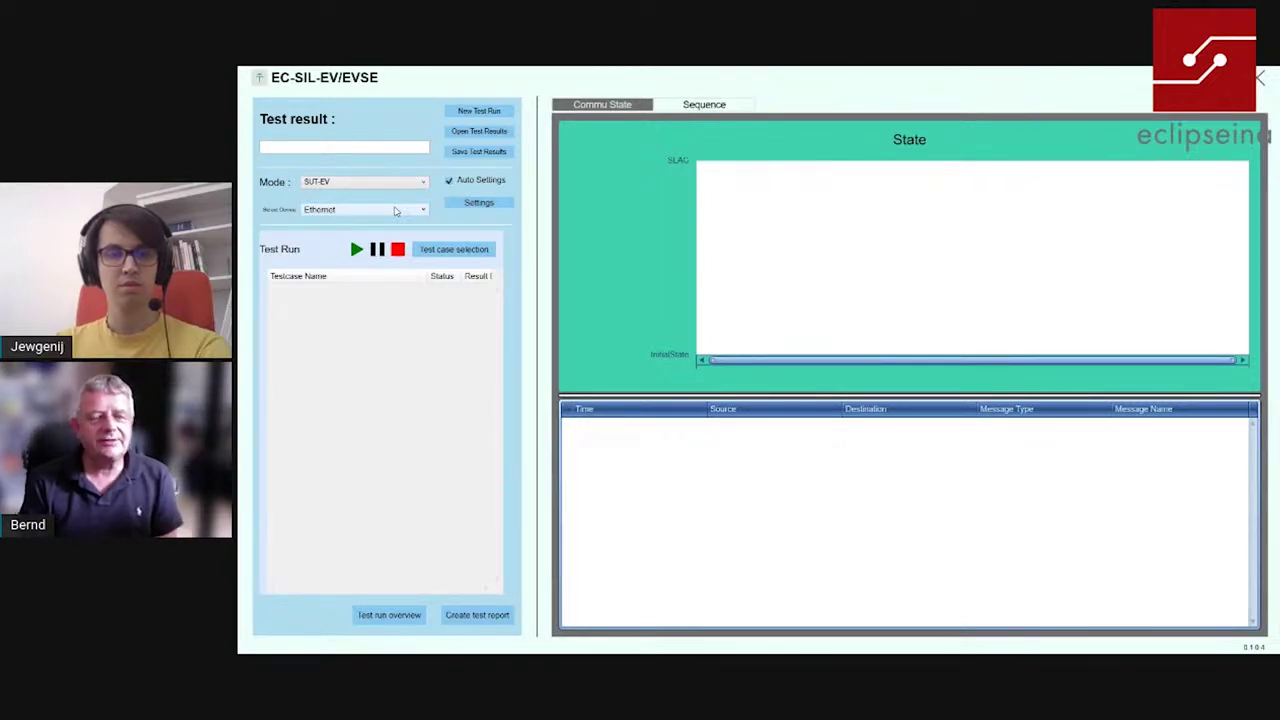
# Examine the list of available network devices for the test run.
pyautogui.click(395, 210)
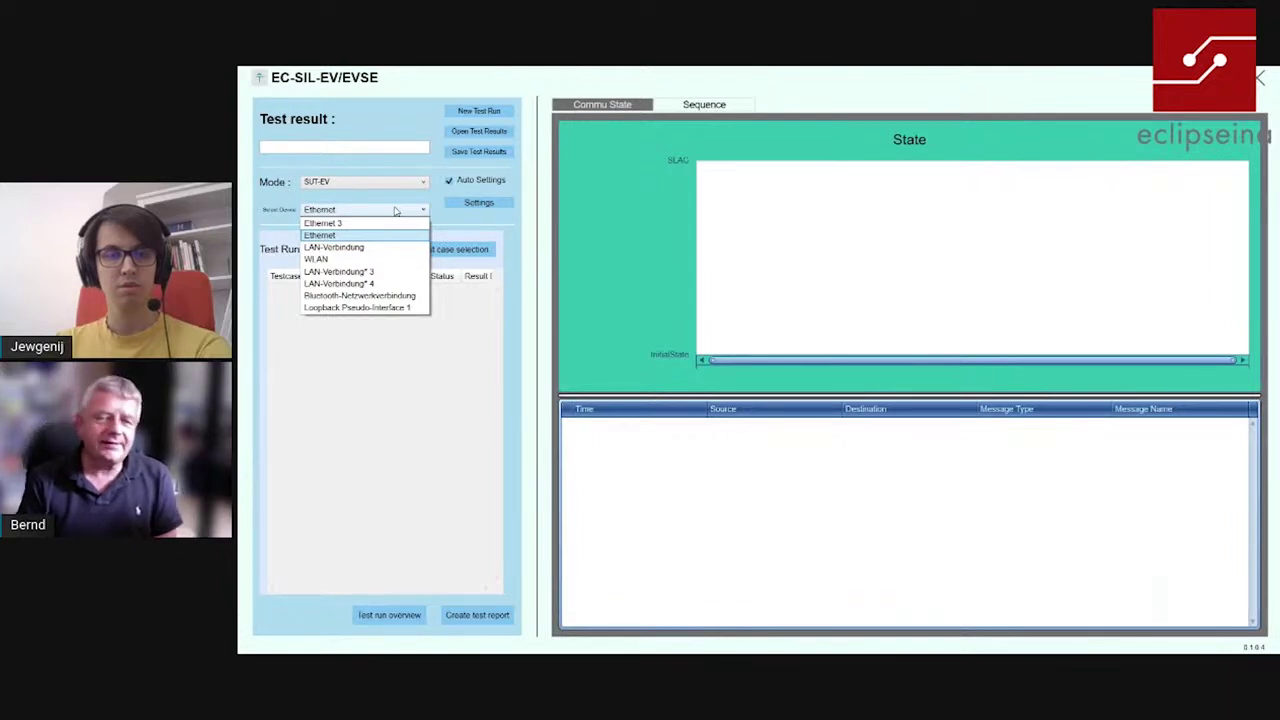
pyautogui.click(395, 210)
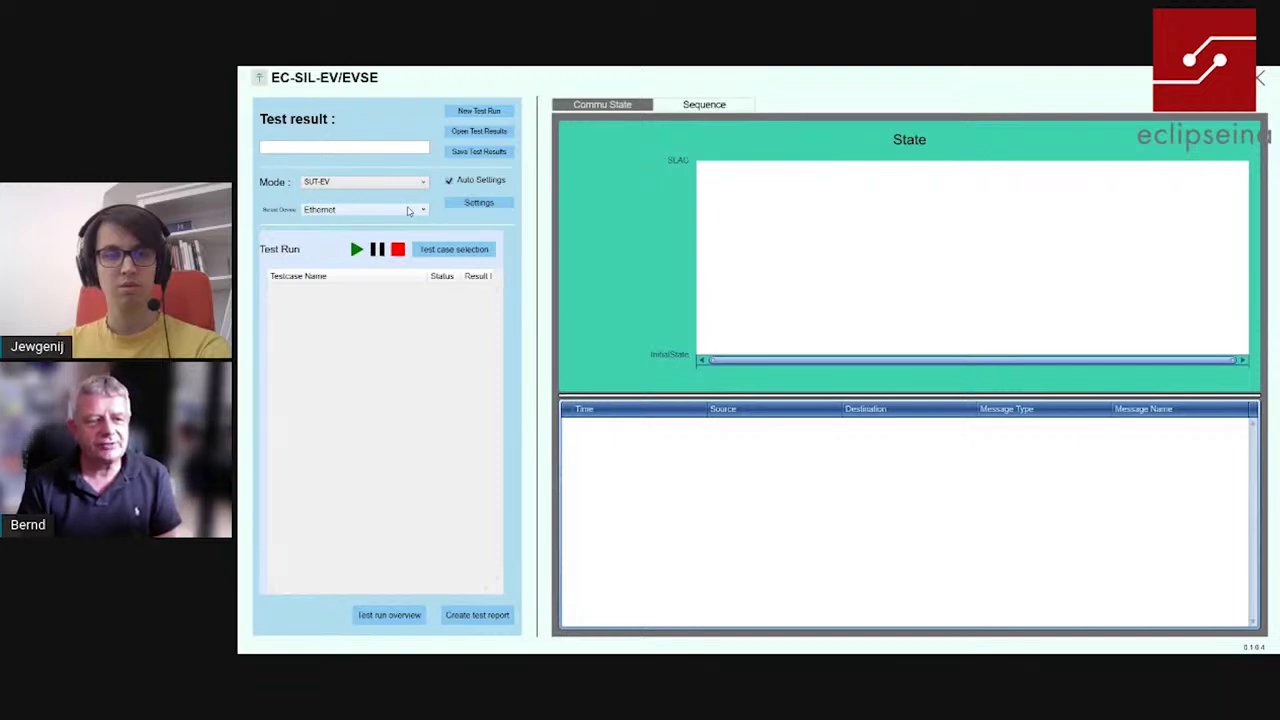
# Set the test session name in the Test Report settings to Presentation.
pyautogui.click(479, 203)
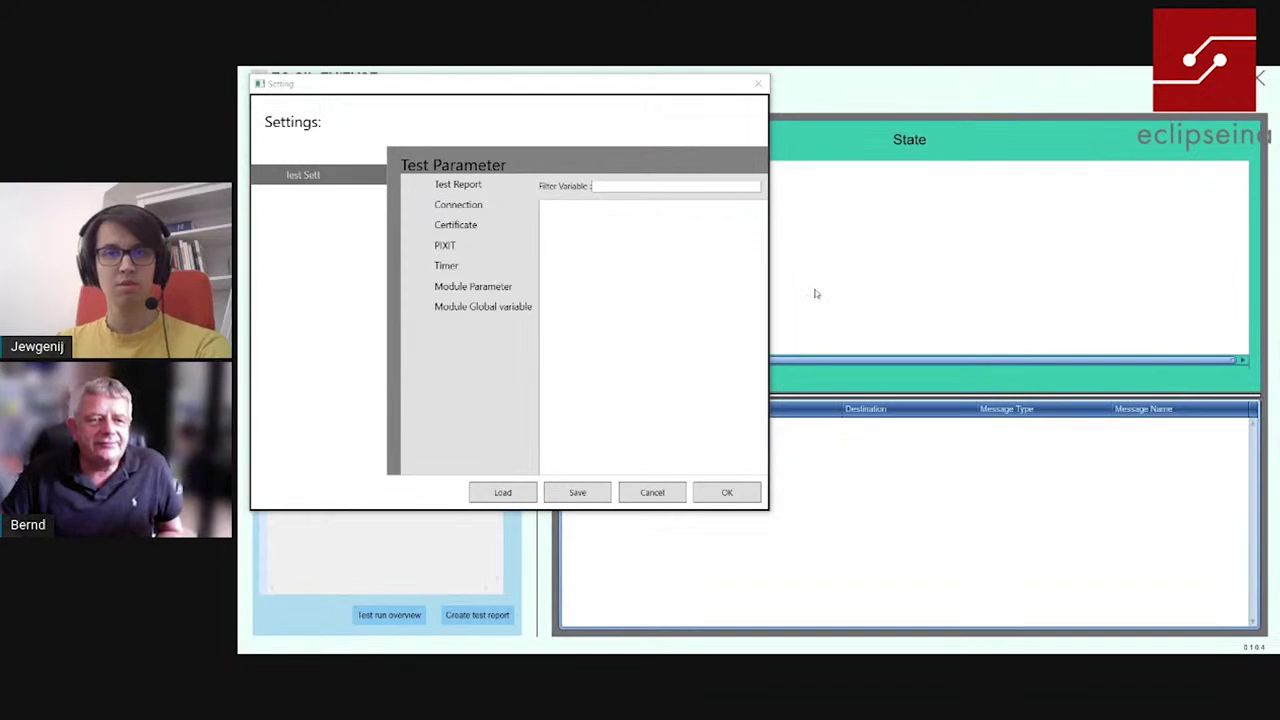
pyautogui.click(516, 193)
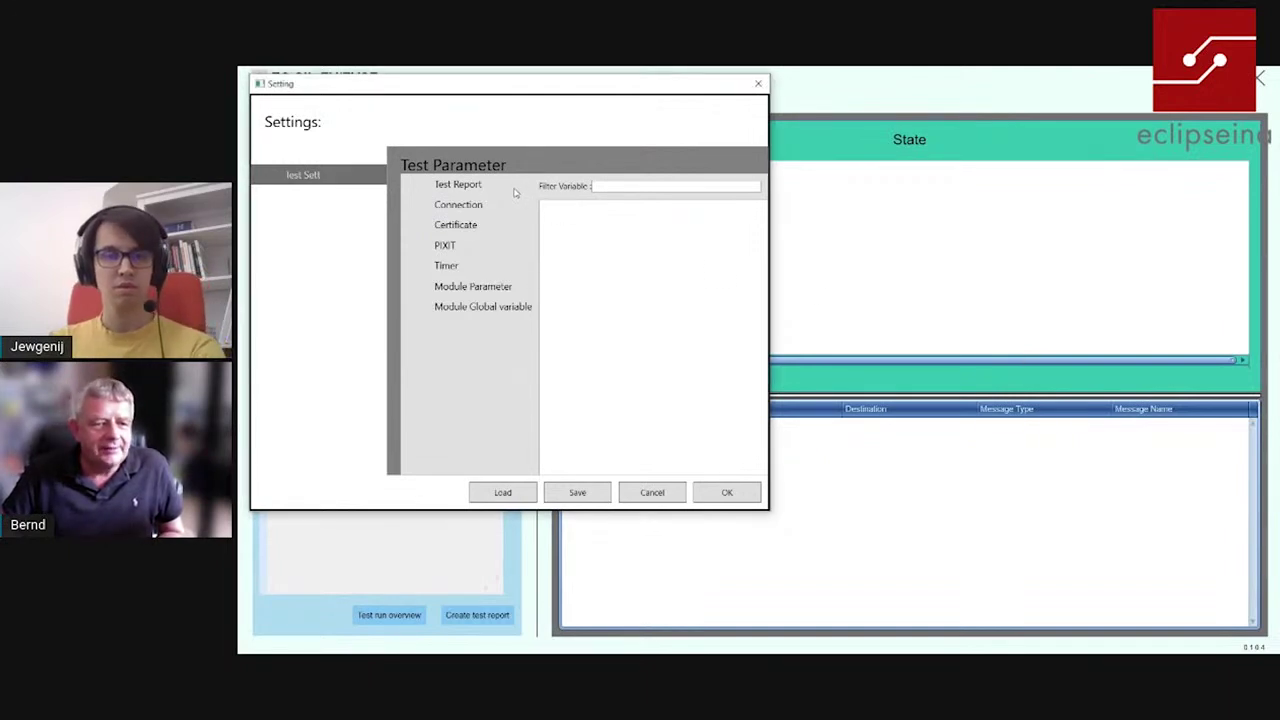
pyautogui.click(779, 214)
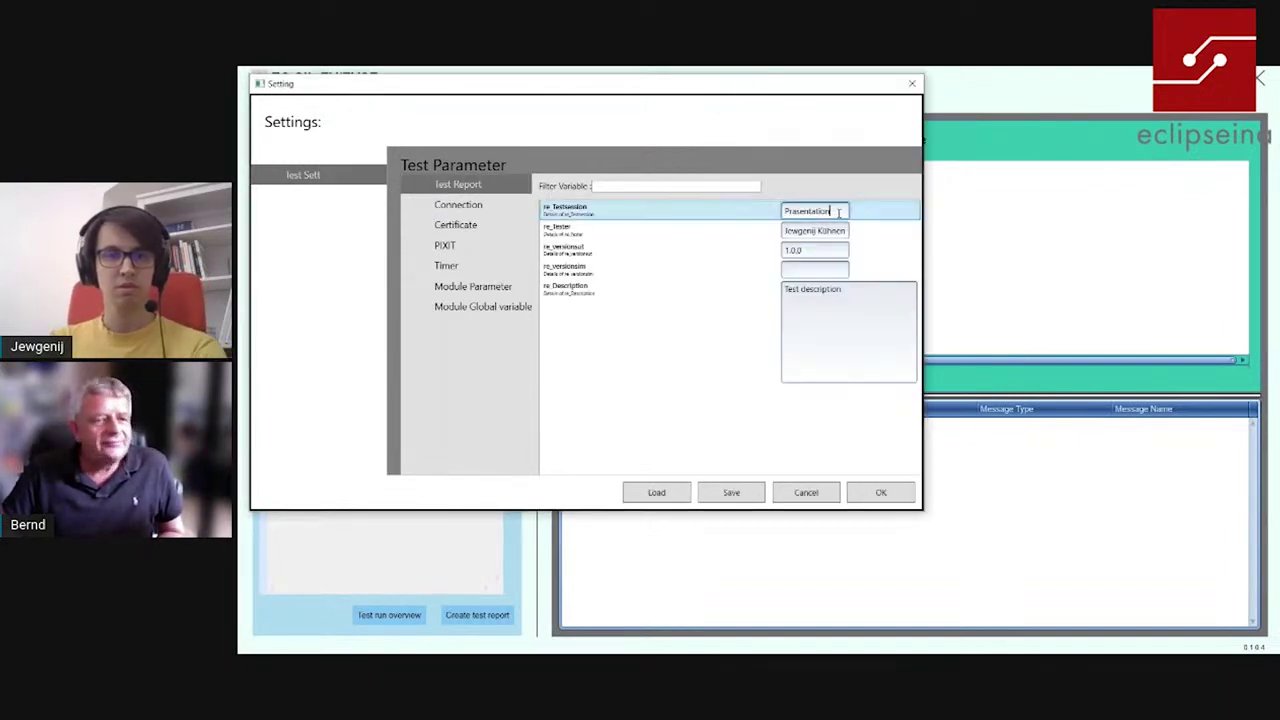
pyautogui.write('Pre')
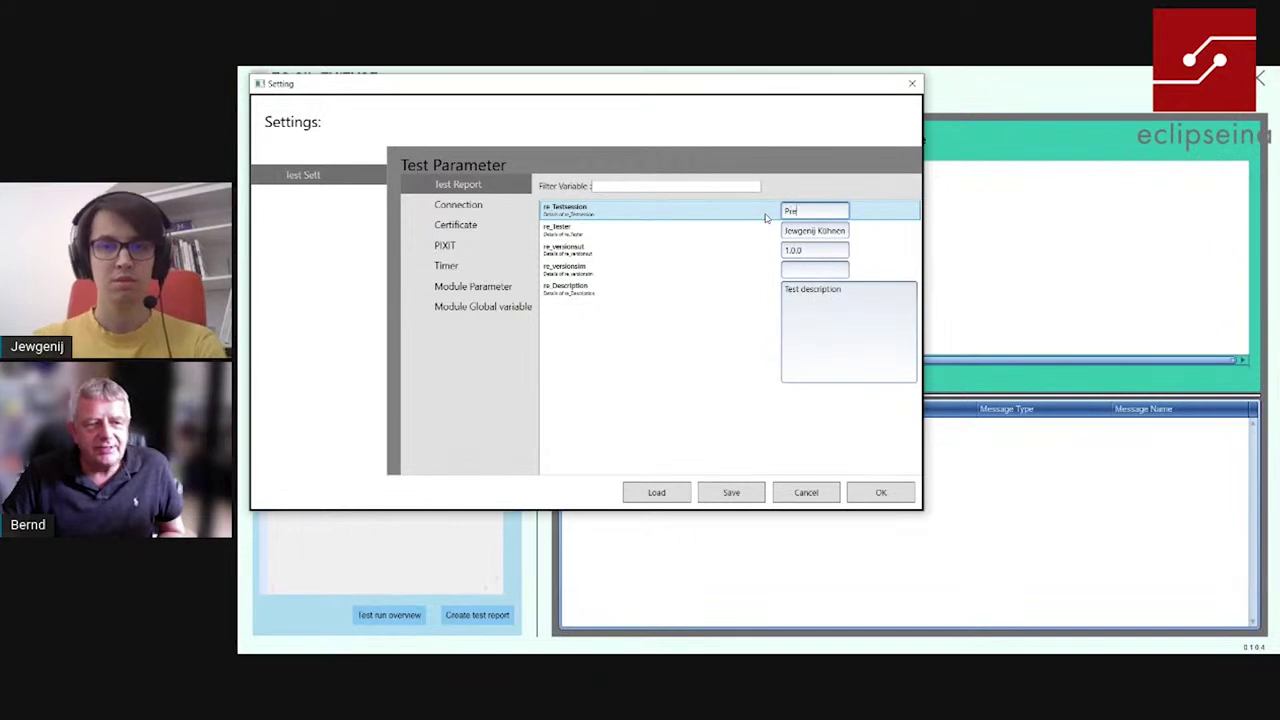
pyautogui.write('sentation')
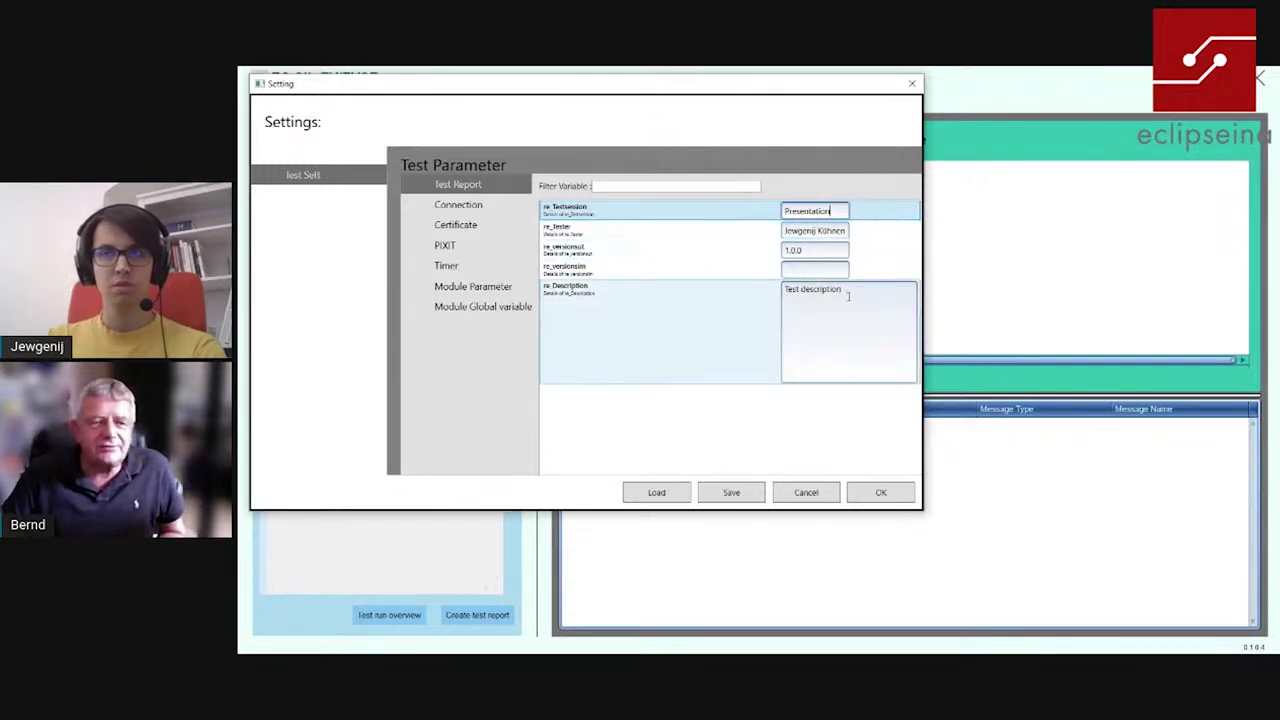
pyautogui.click(832, 248)
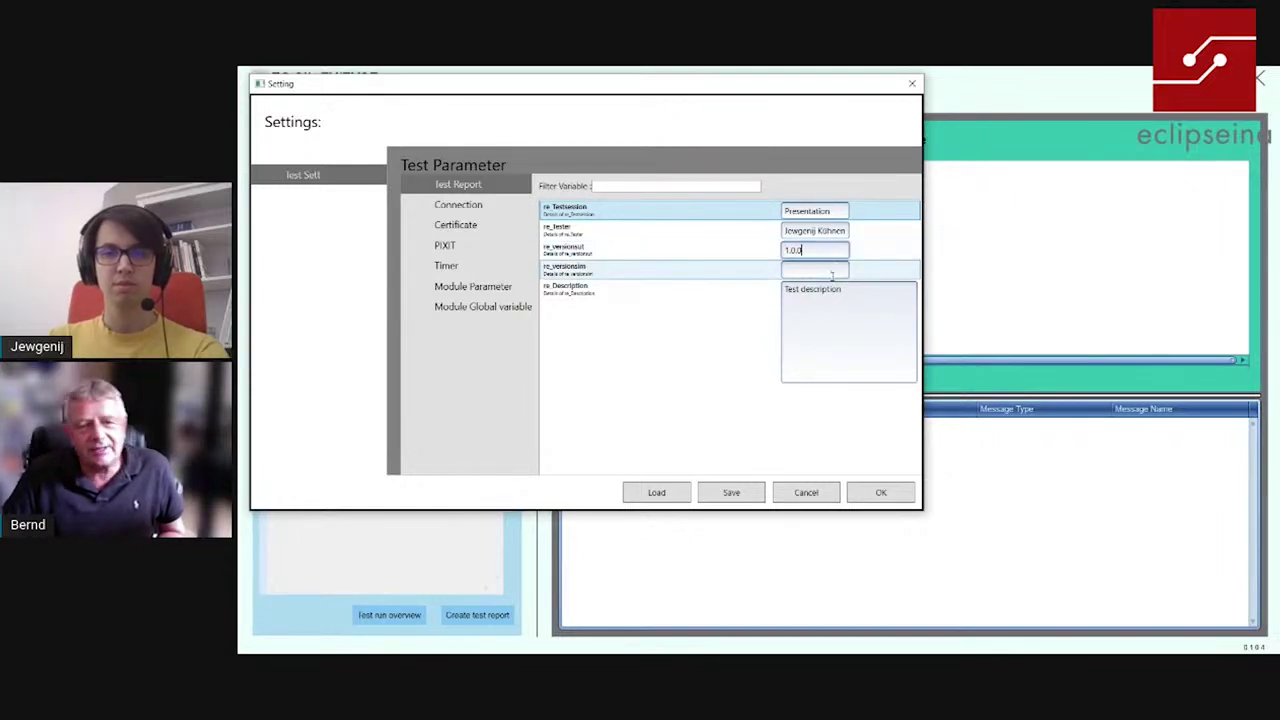
pyautogui.click(834, 289)
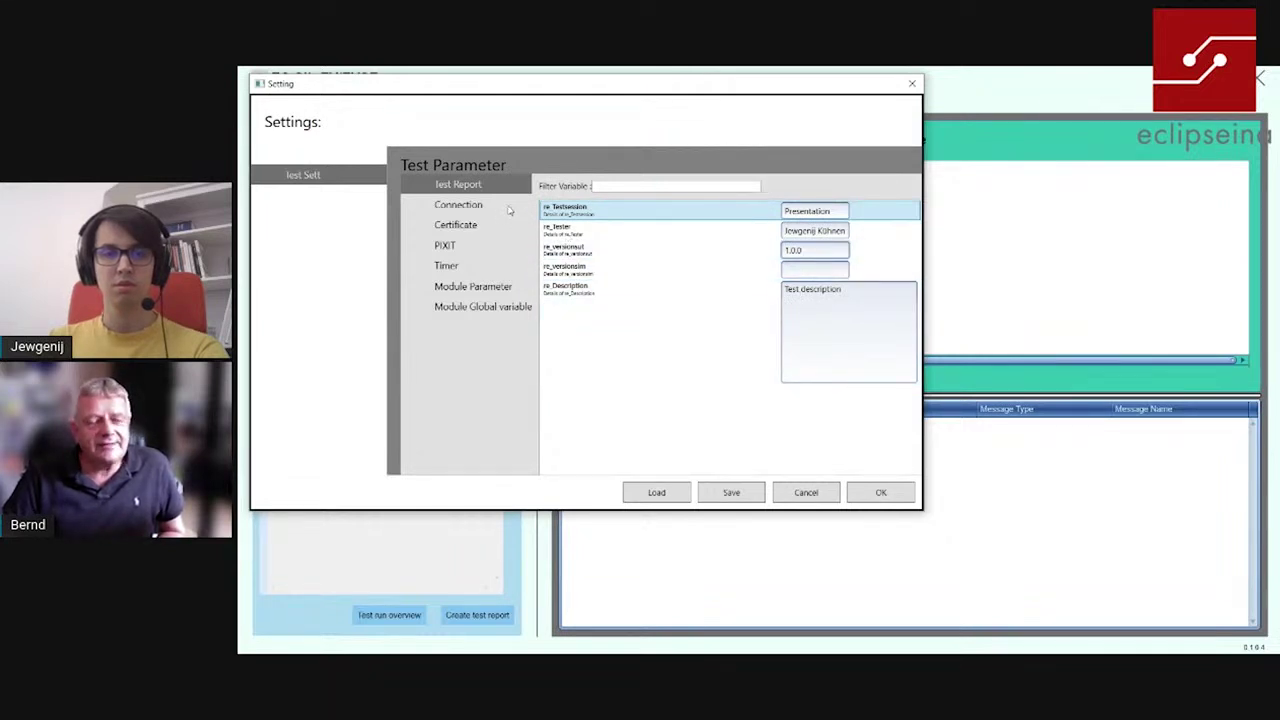
# Review the Connection, PIXIT, Timer and Module Parameter settings, and accept the settings.
pyautogui.click(509, 207)
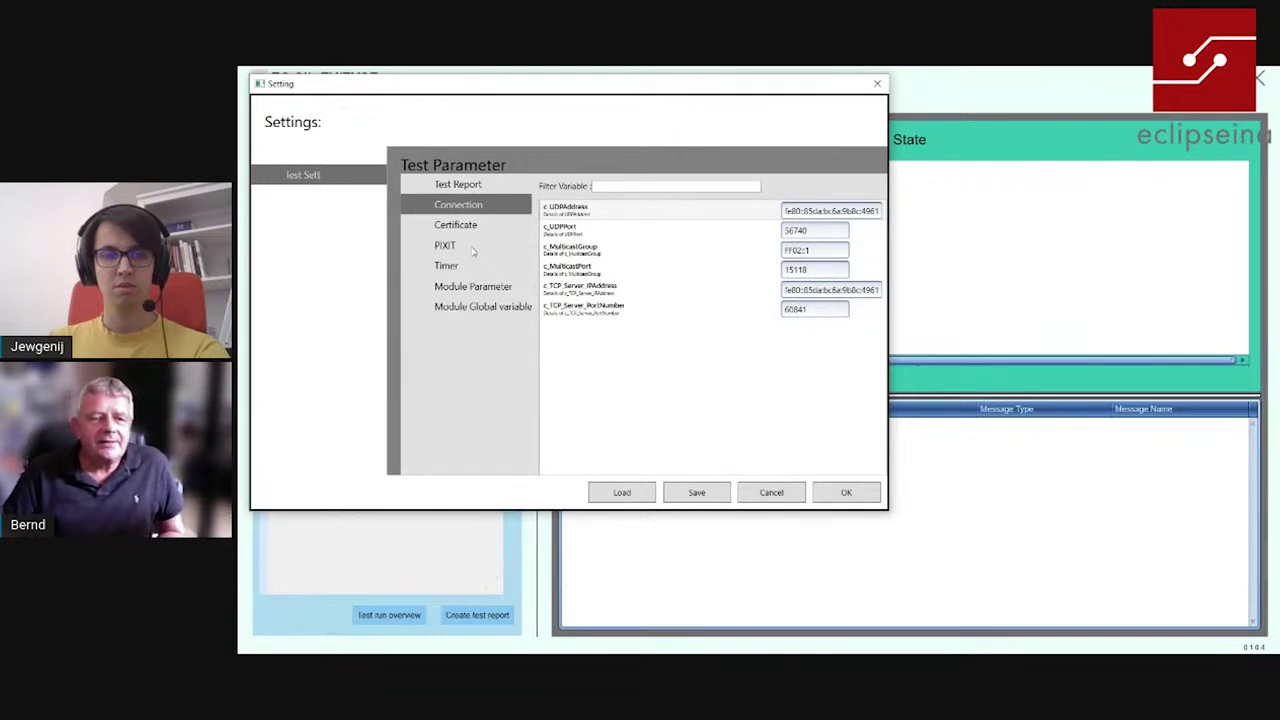
pyautogui.click(474, 252)
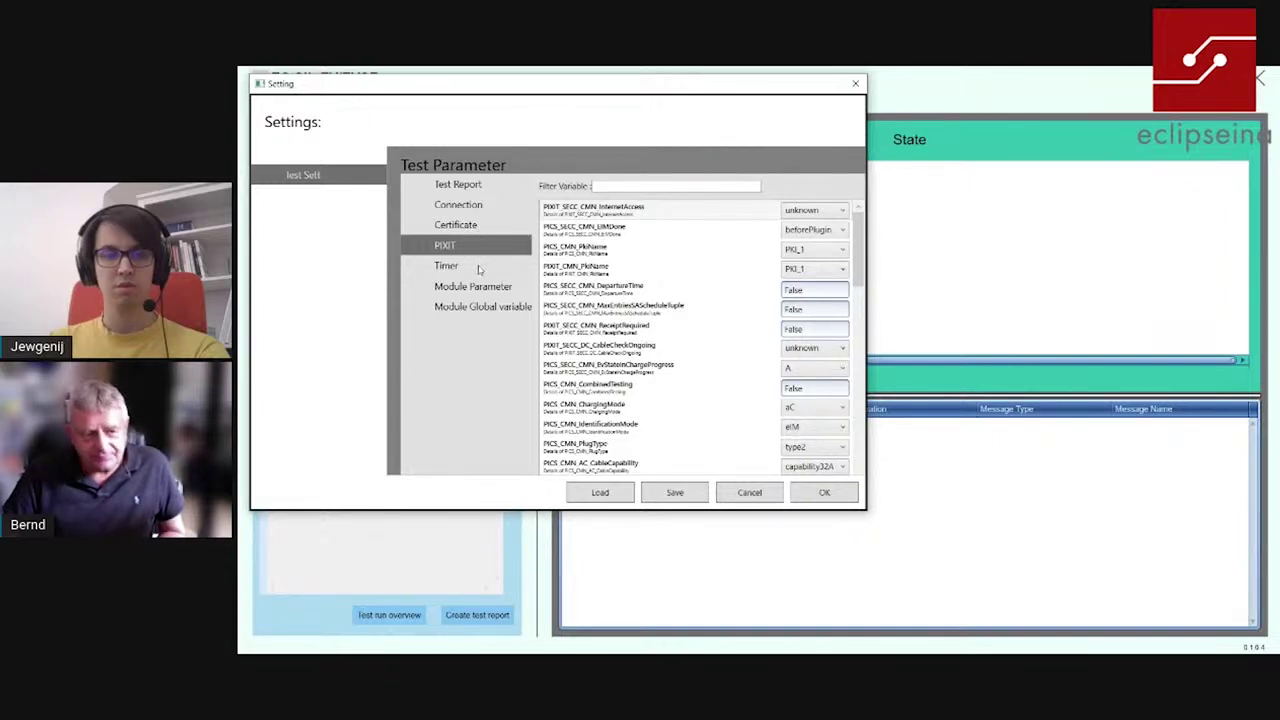
pyautogui.click(479, 270)
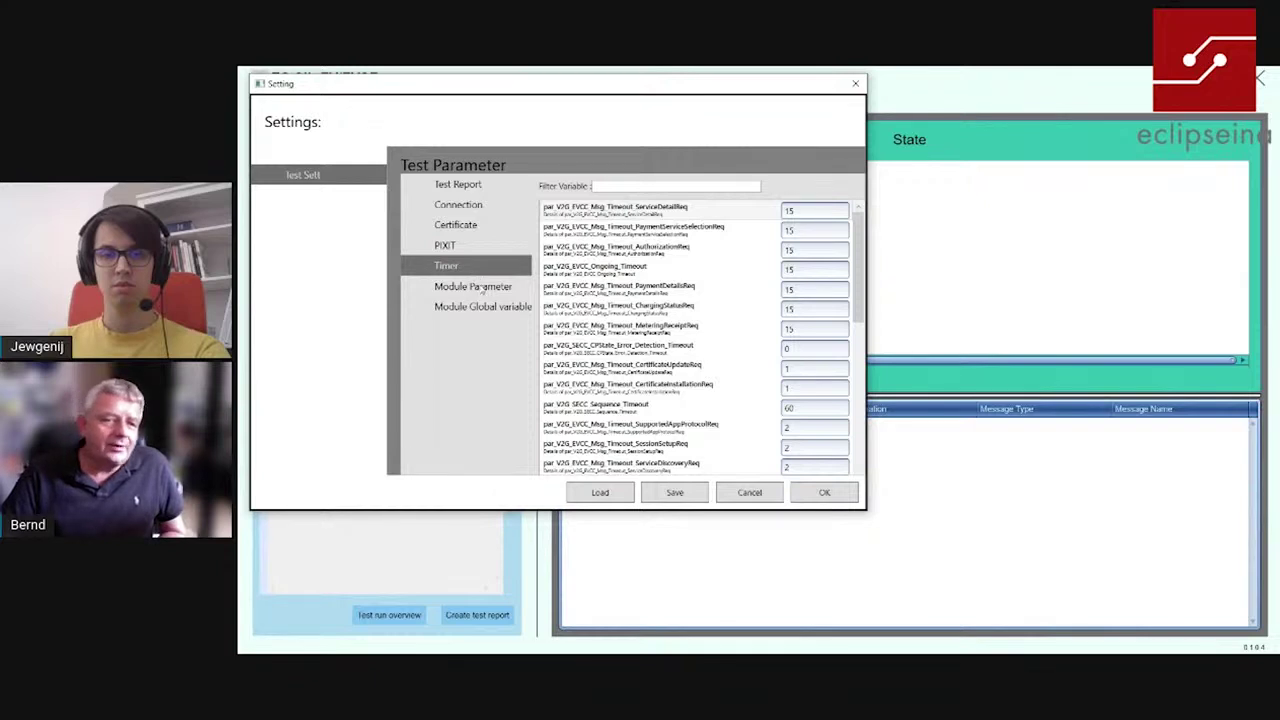
pyautogui.click(482, 290)
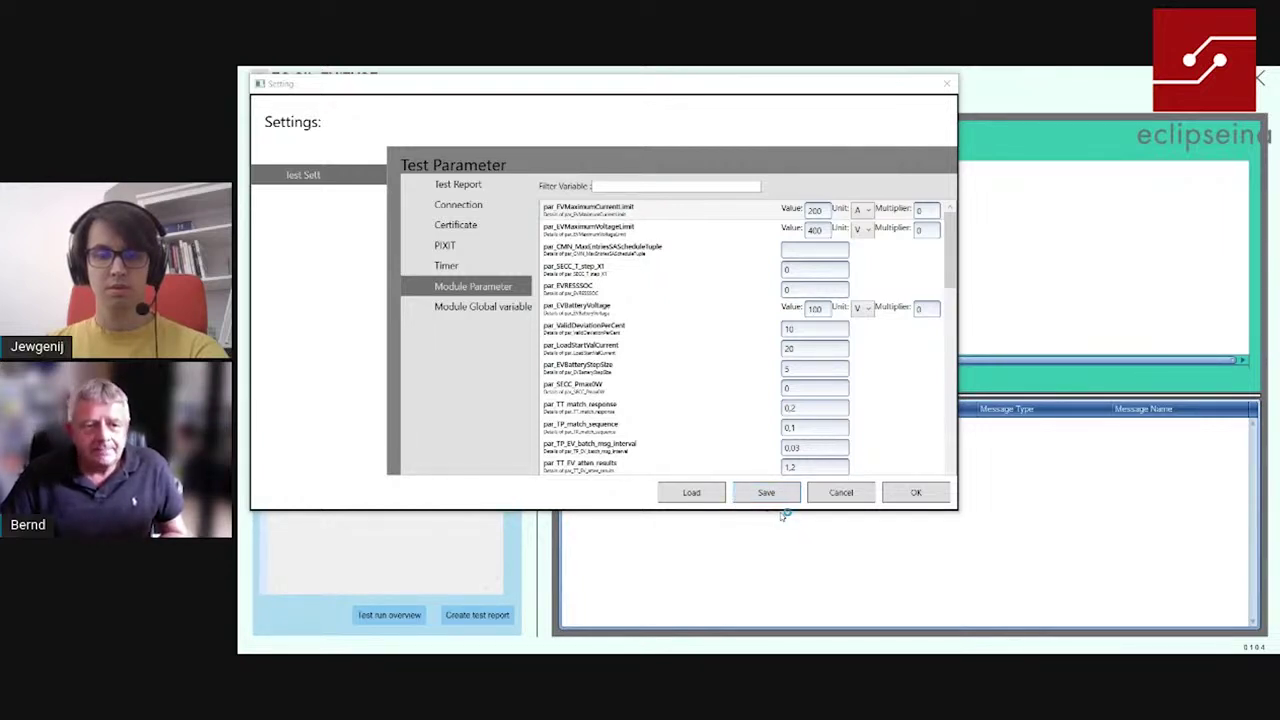
pyautogui.click(912, 502)
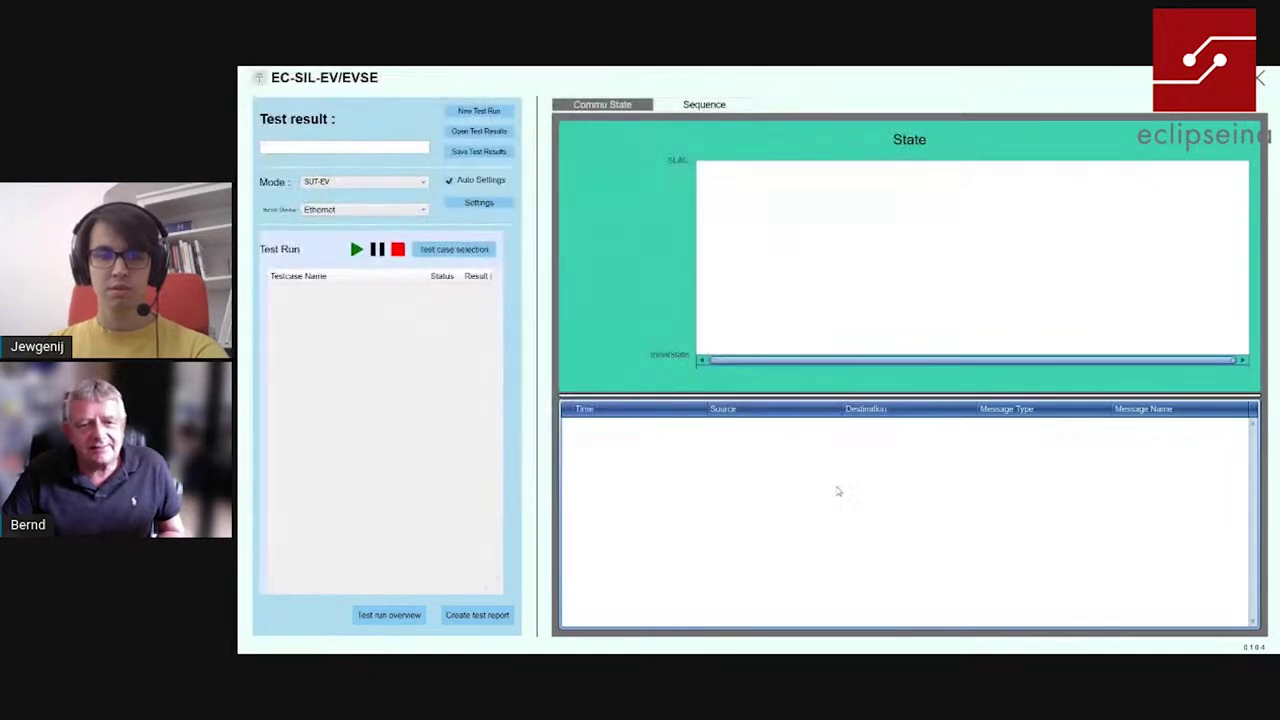
# Browse the available test packages, load a saved test case selection and accept it for the test run.
pyautogui.click(485, 257)
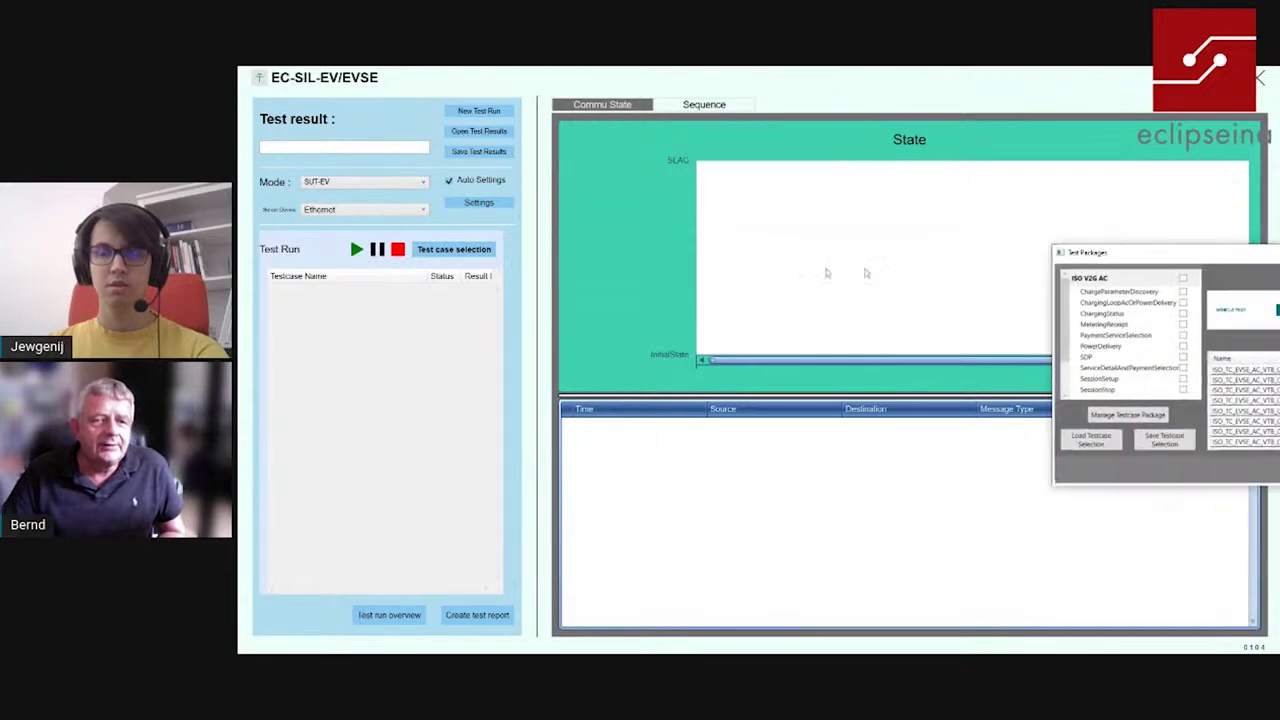
pyautogui.moveTo(636, 265); pyautogui.dragTo(716, 165)
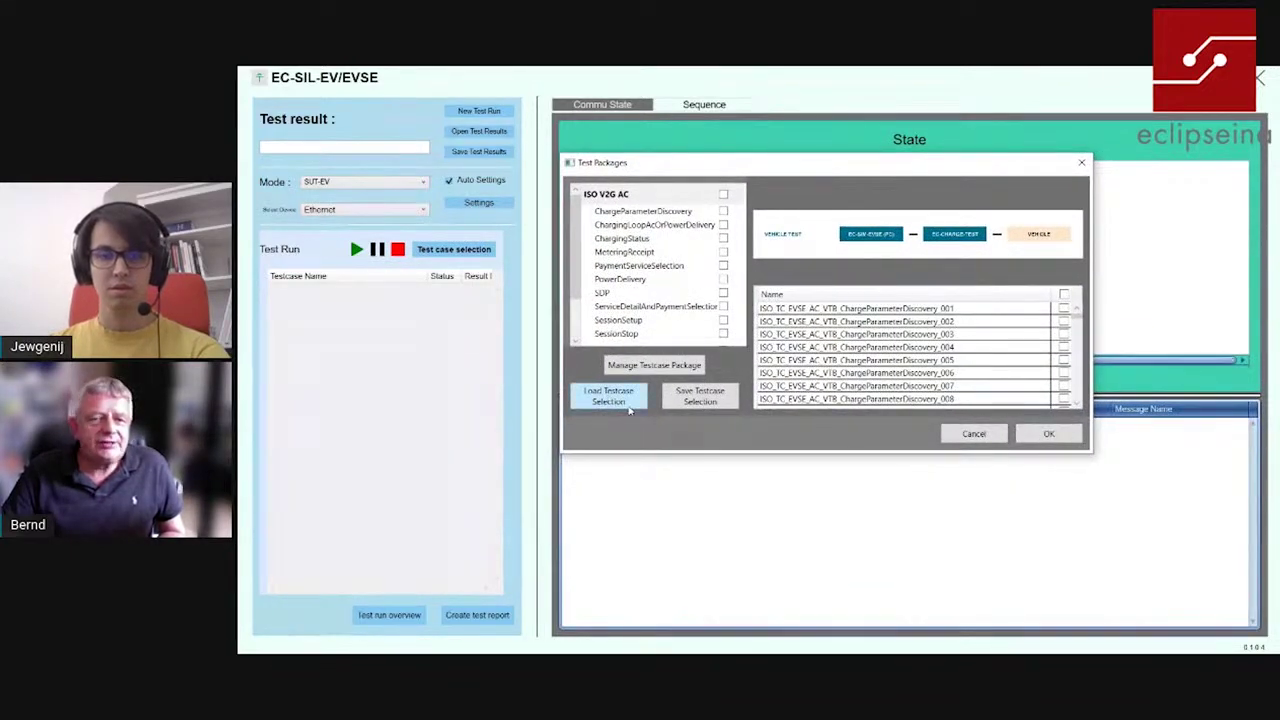
pyautogui.scroll(-2, 577, 302)
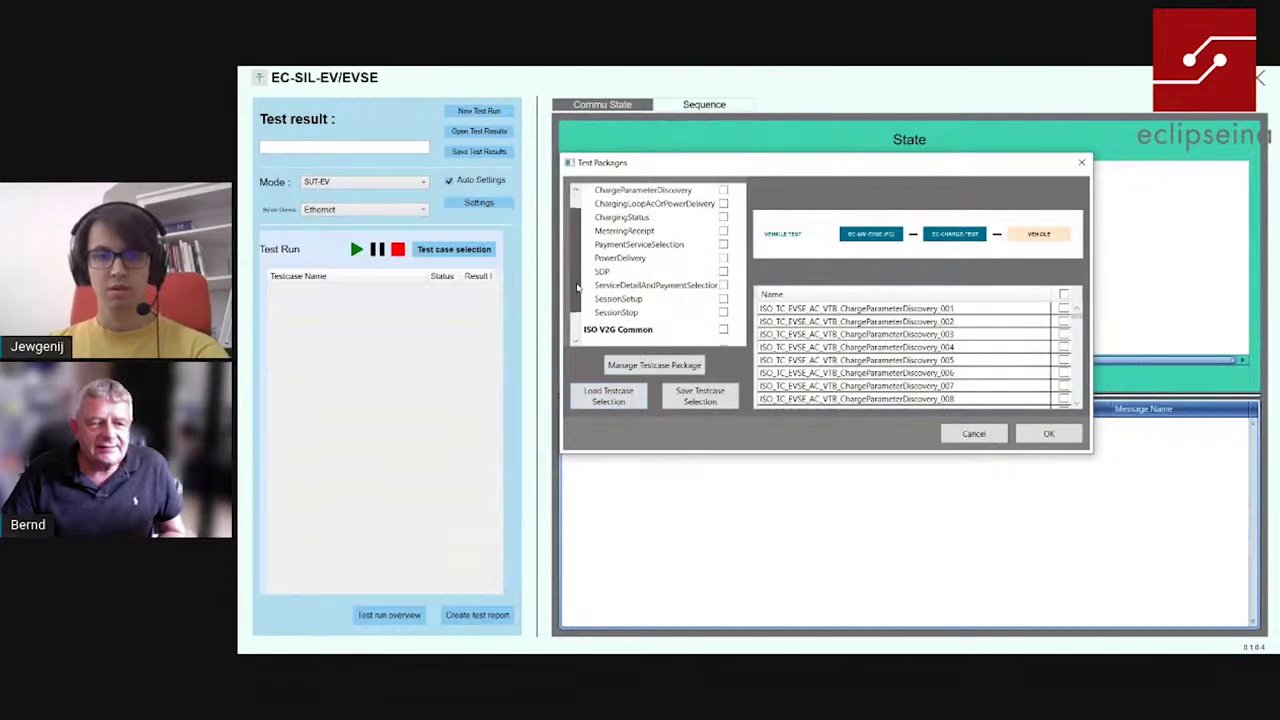
pyautogui.scroll(-1, 576, 305)
pyautogui.scroll(-1, 576, 307)
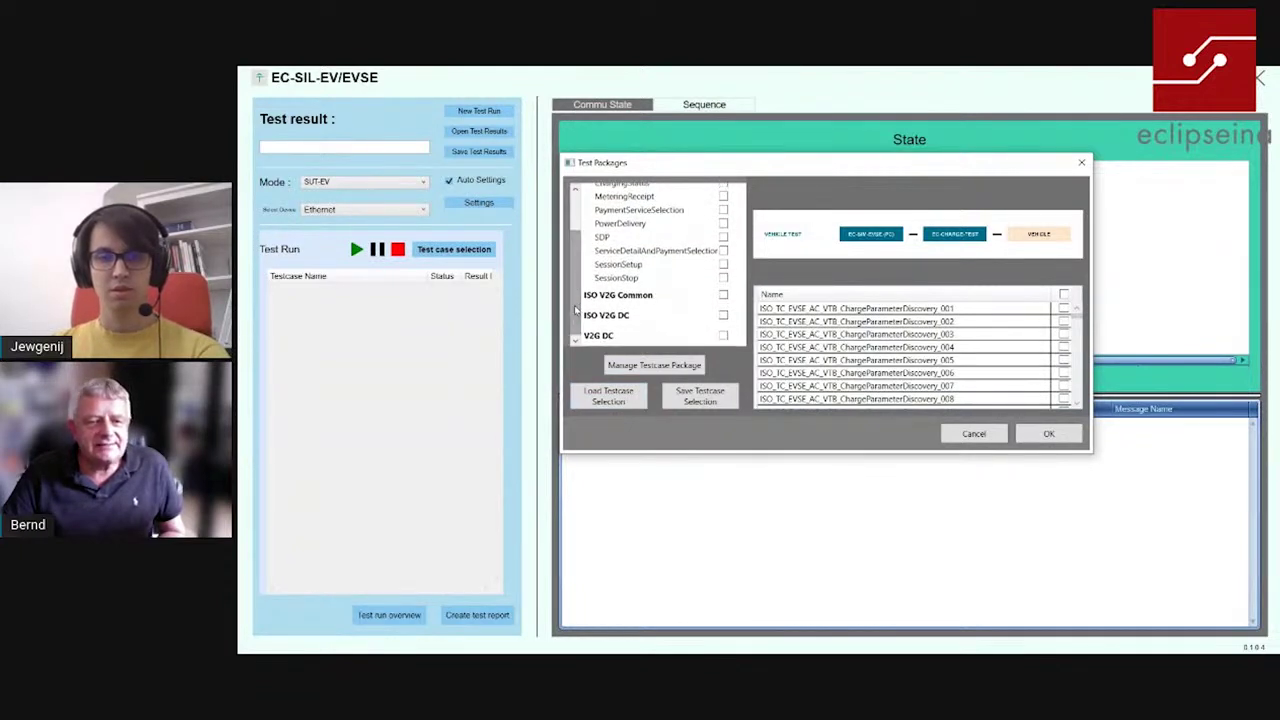
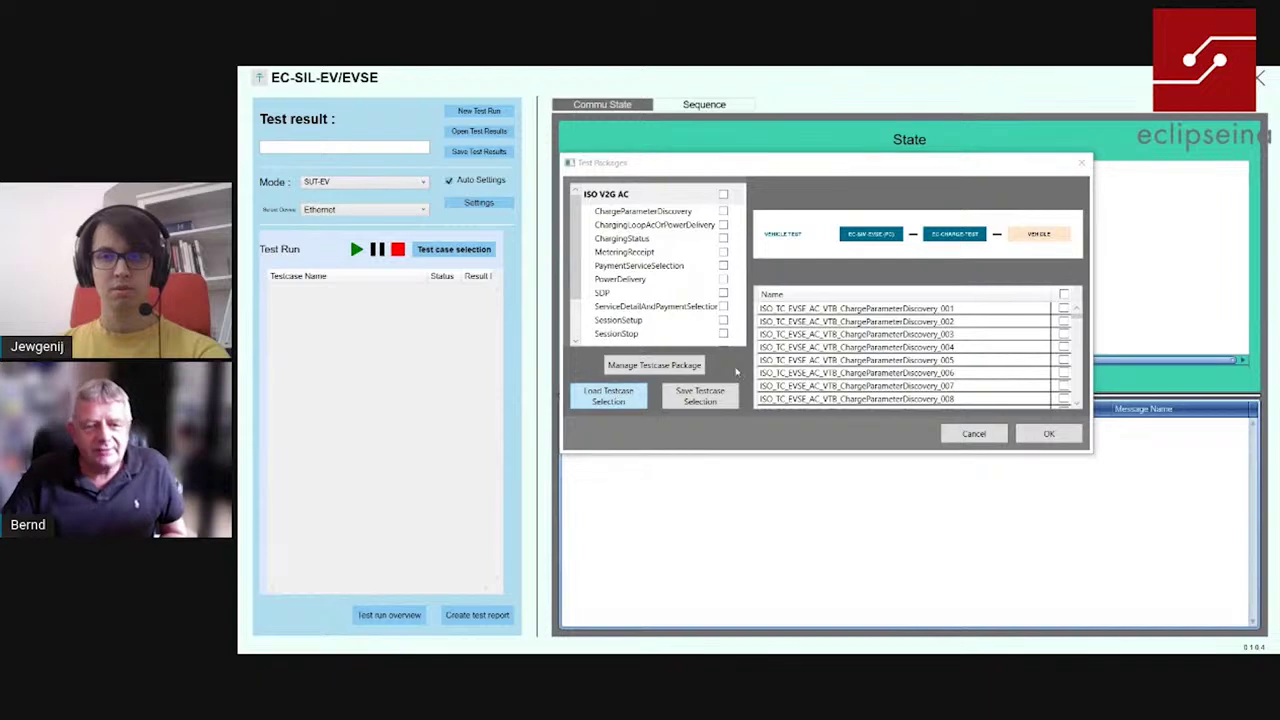
pyautogui.doubleClick(773, 316)
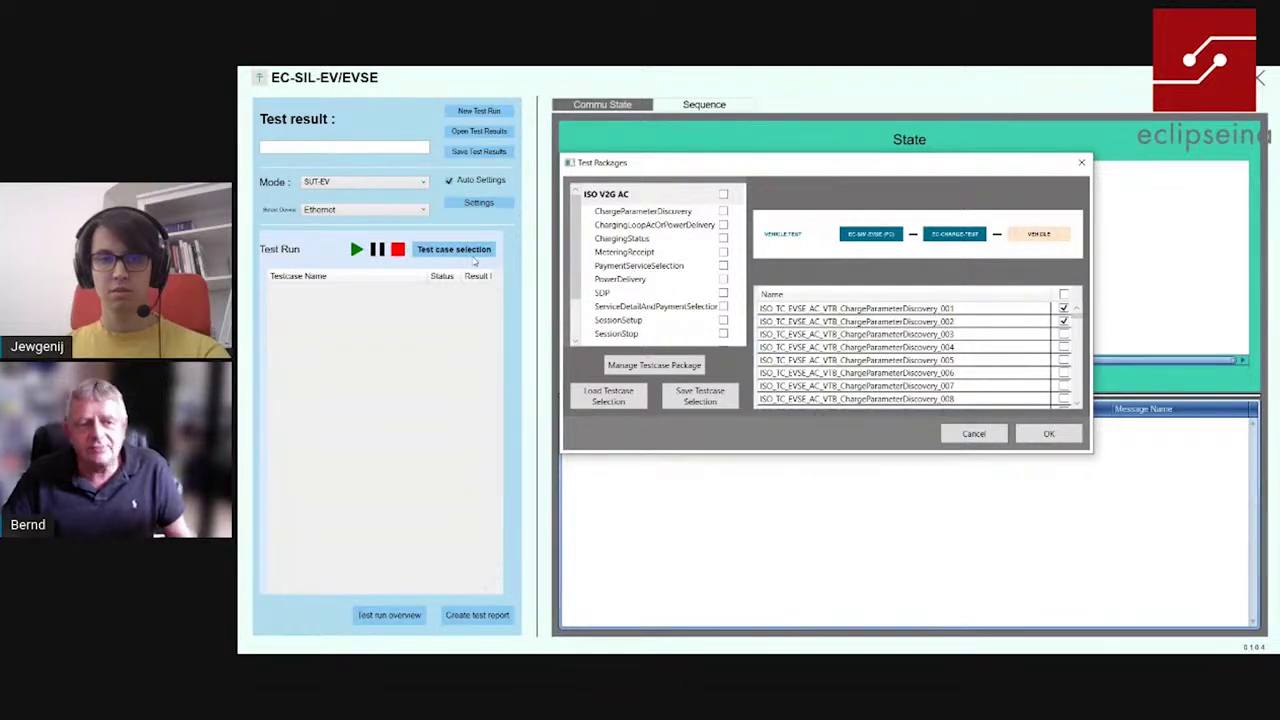
pyautogui.click(1048, 435)
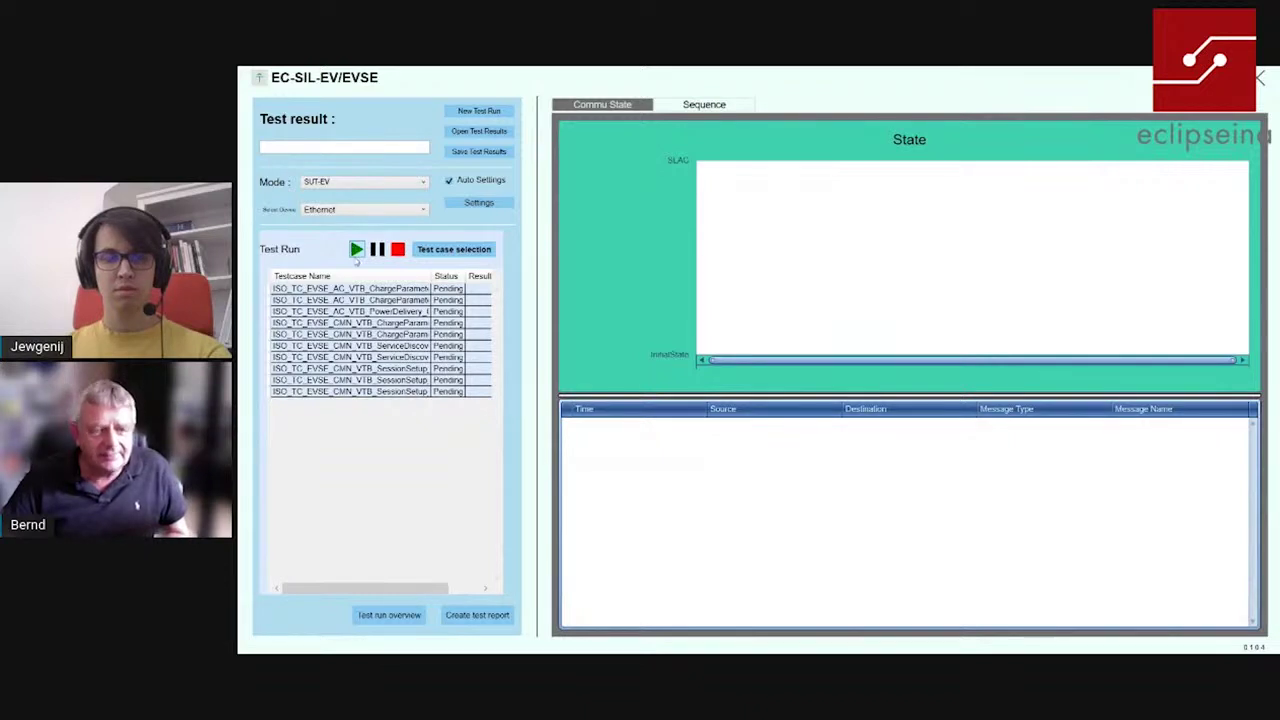
# Expand the description of the first AC ChargeParameterDiscovery test case and start the test run.
pyautogui.click(355, 288)
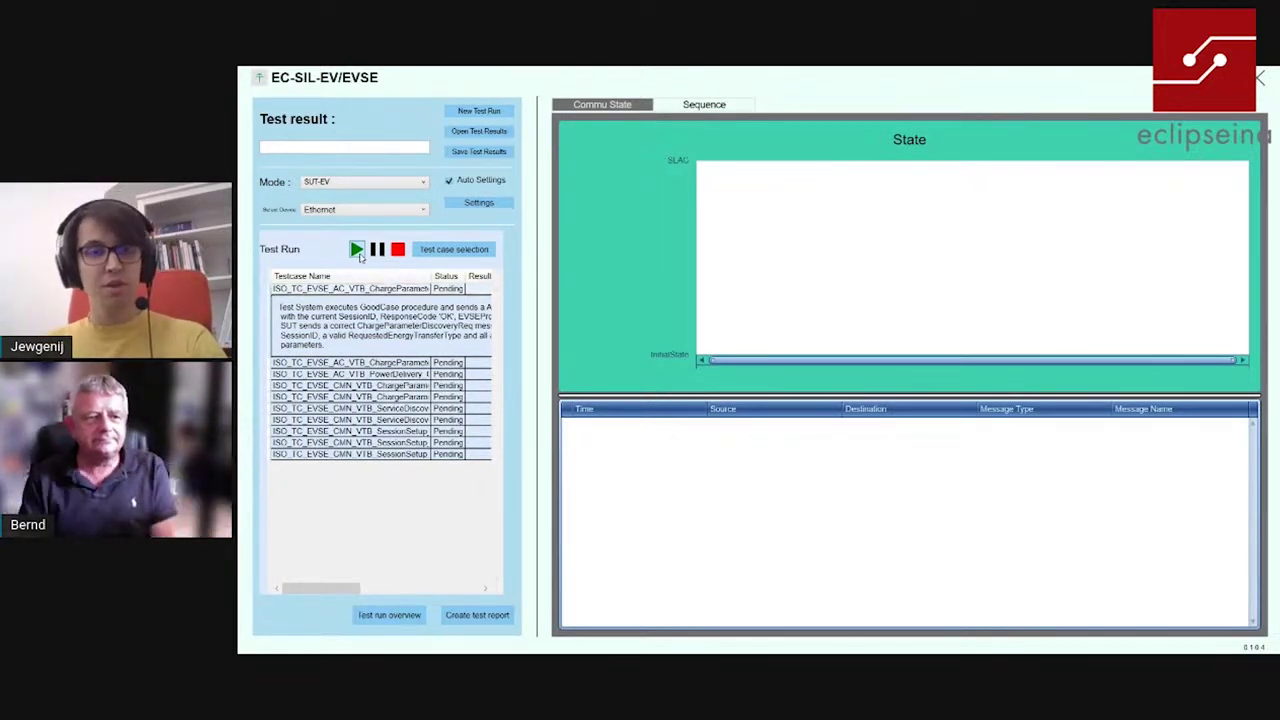
pyautogui.click(358, 252)
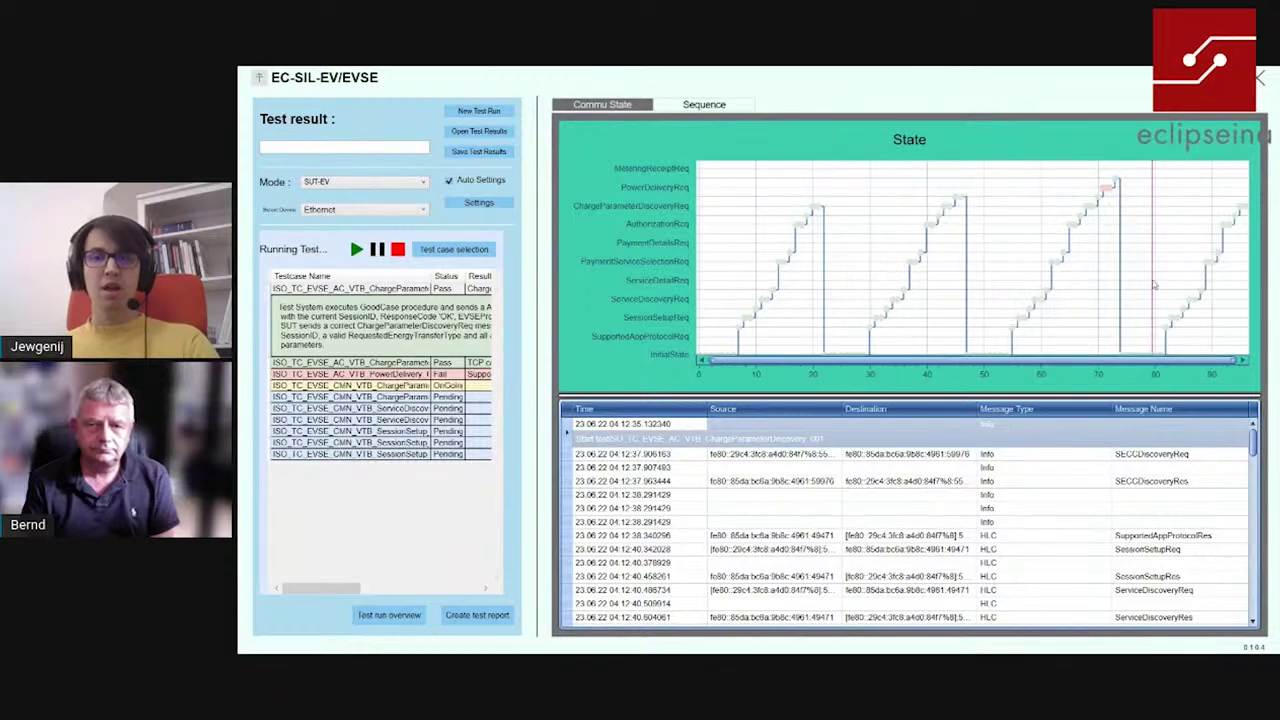
# Place the Message Name column before Message Type in the message log and widen the Destination column slightly.
pyautogui.moveTo(1073, 351)
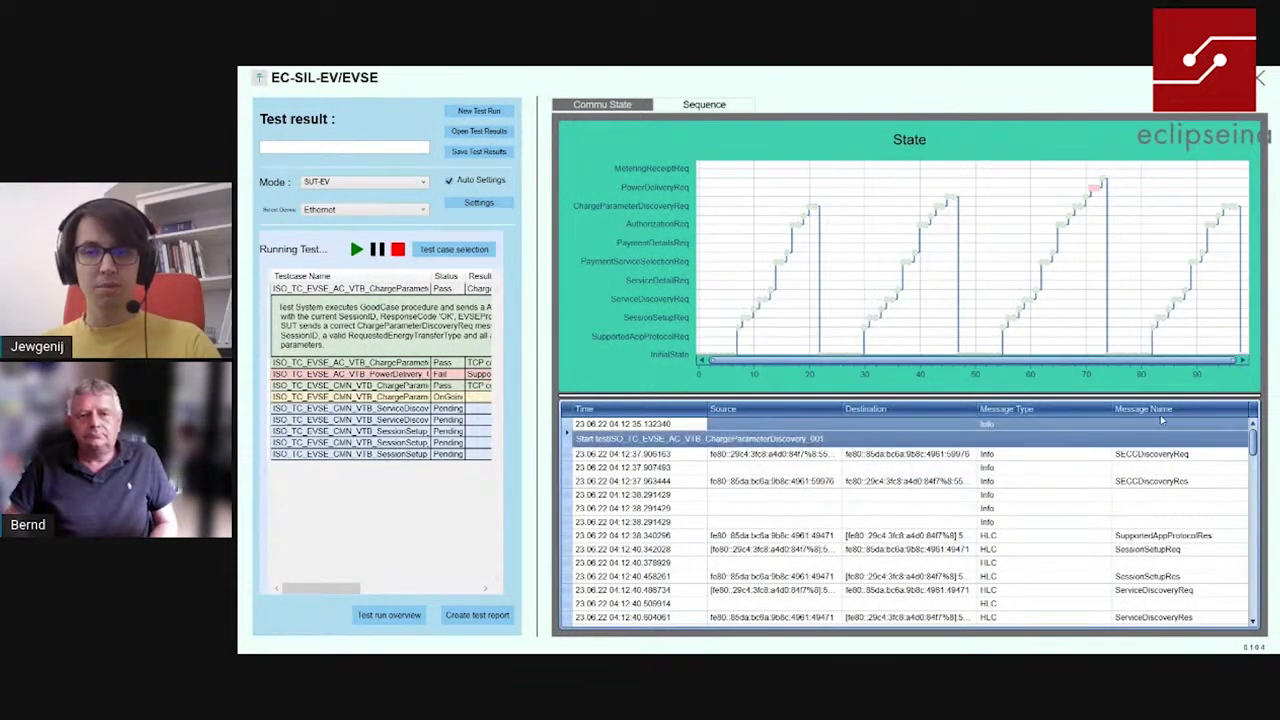
pyautogui.moveTo(1205, 415); pyautogui.dragTo(1148, 412)
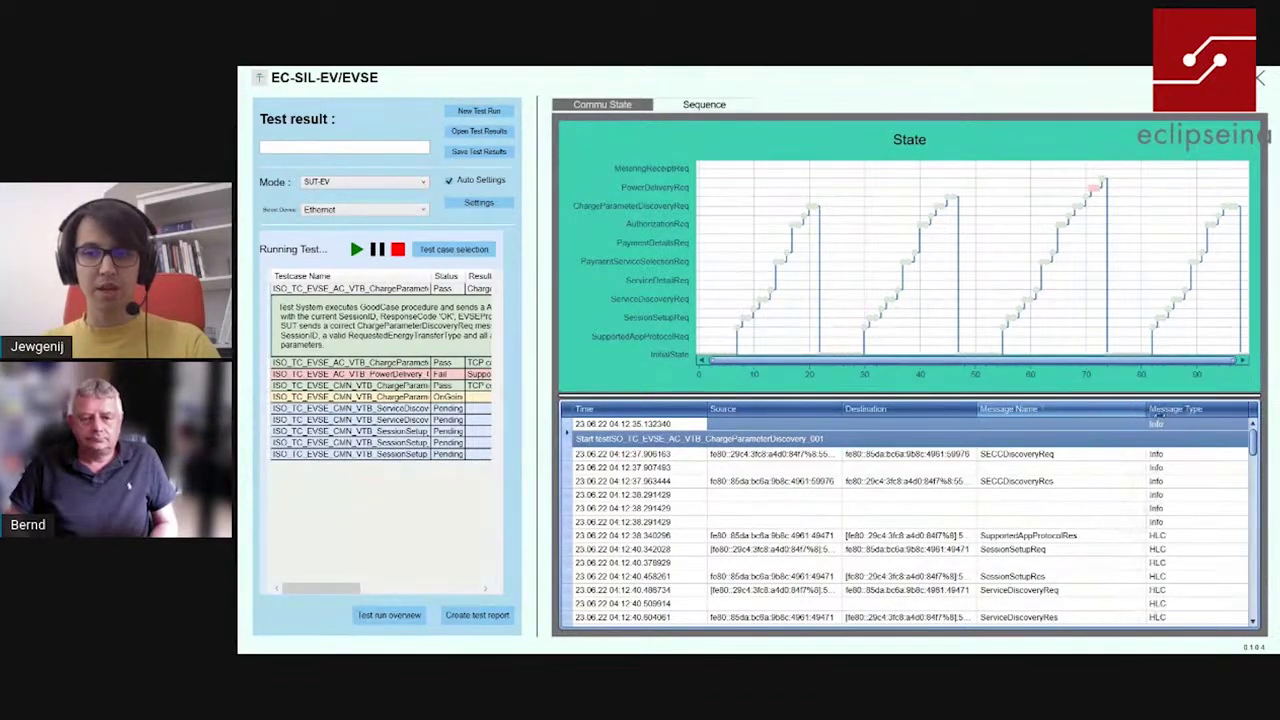
pyautogui.moveTo(978, 410); pyautogui.dragTo(983, 410)
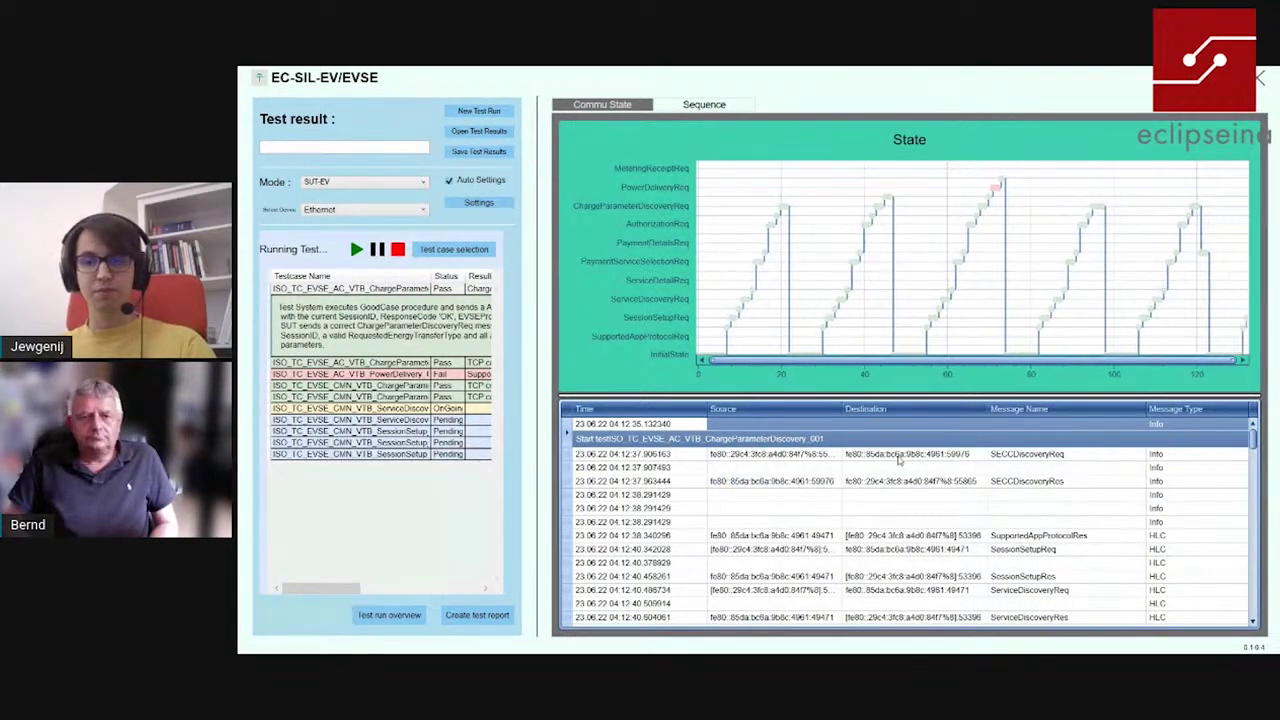
# Examine the logged messages, expanding the details of the entry following AuthorizationReq, and review the log from its start.
pyautogui.scroll(-2, 896, 492)
pyautogui.scroll(-4, 880, 493)
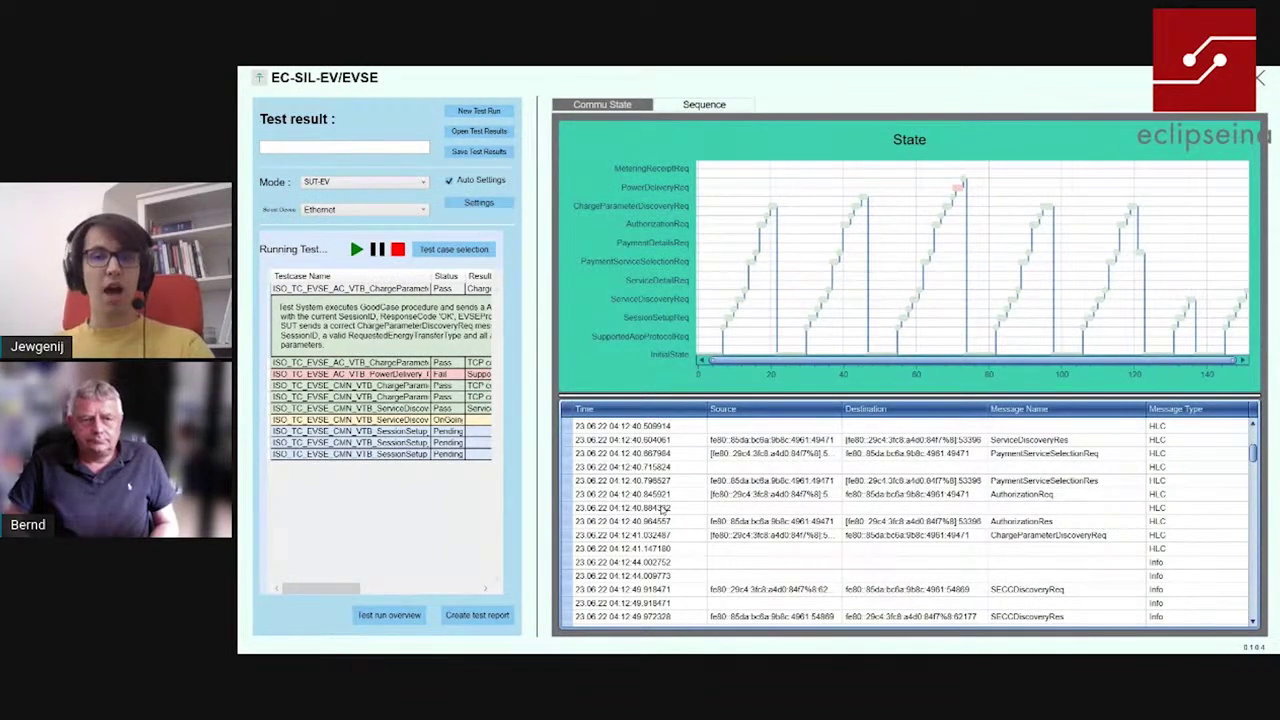
pyautogui.click(661, 509)
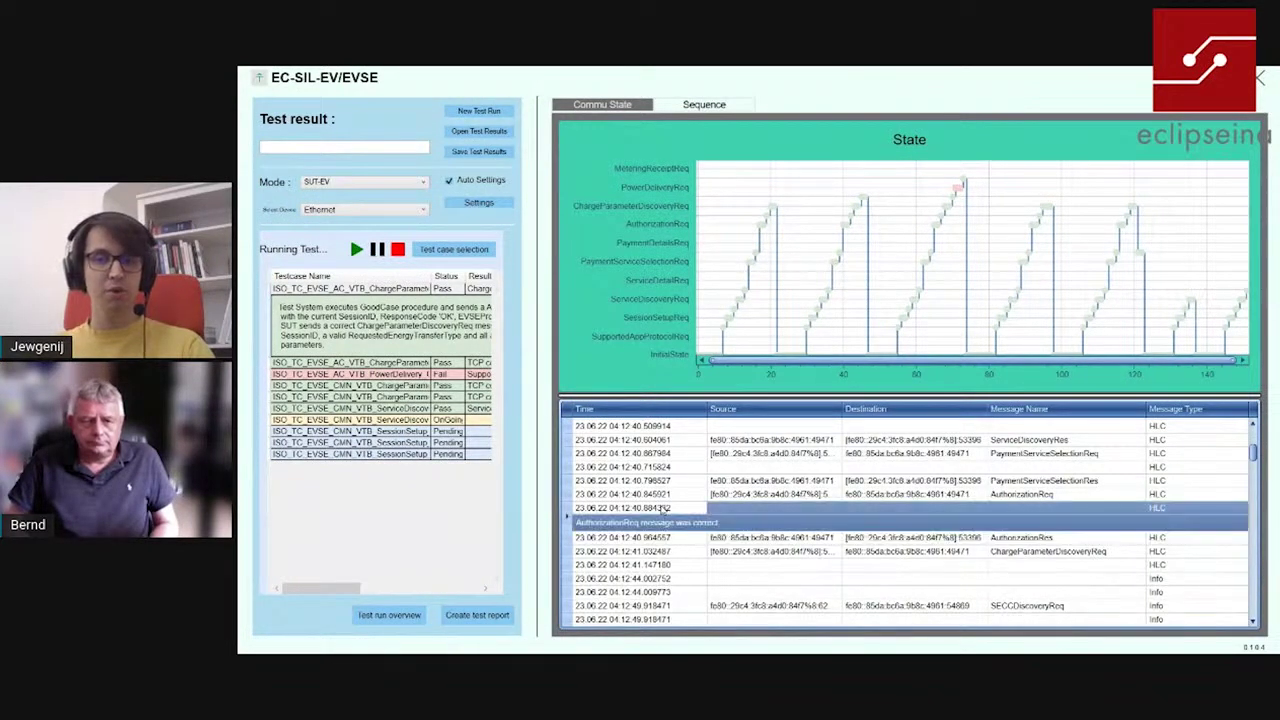
pyautogui.press('Home')
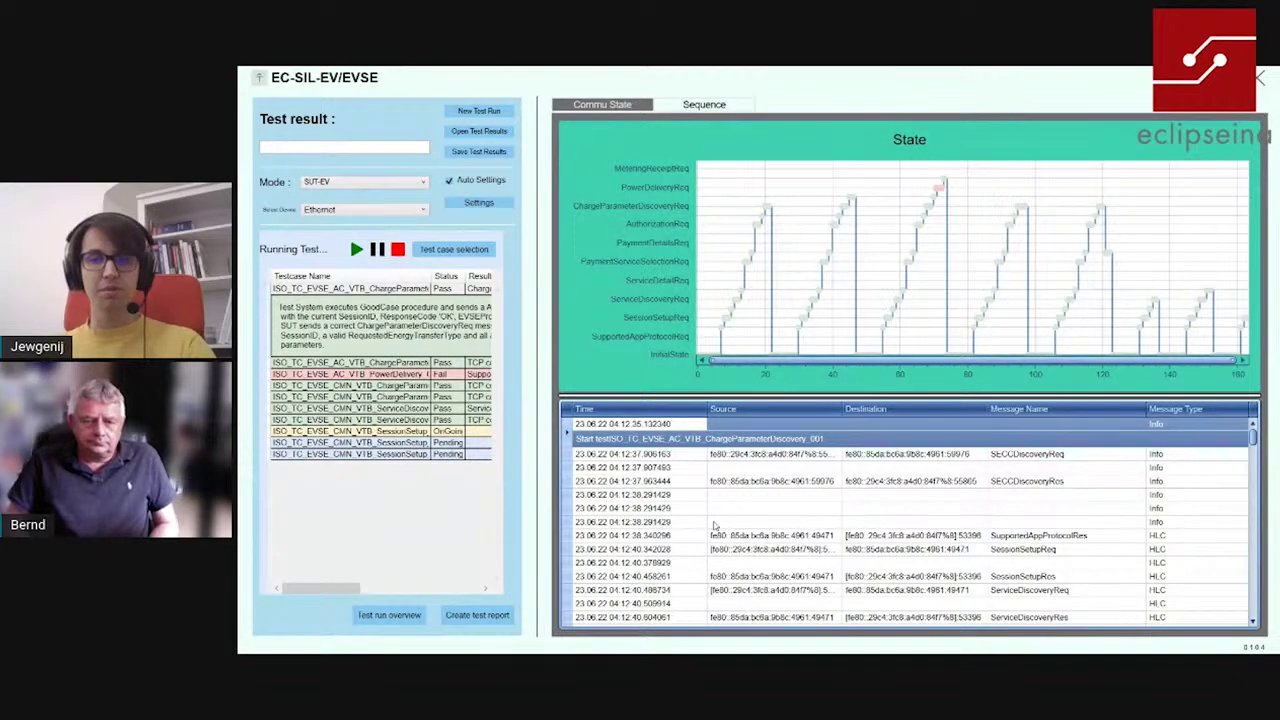
pyautogui.scroll(-1, 714, 525)
pyautogui.scroll(-1, 714, 525)
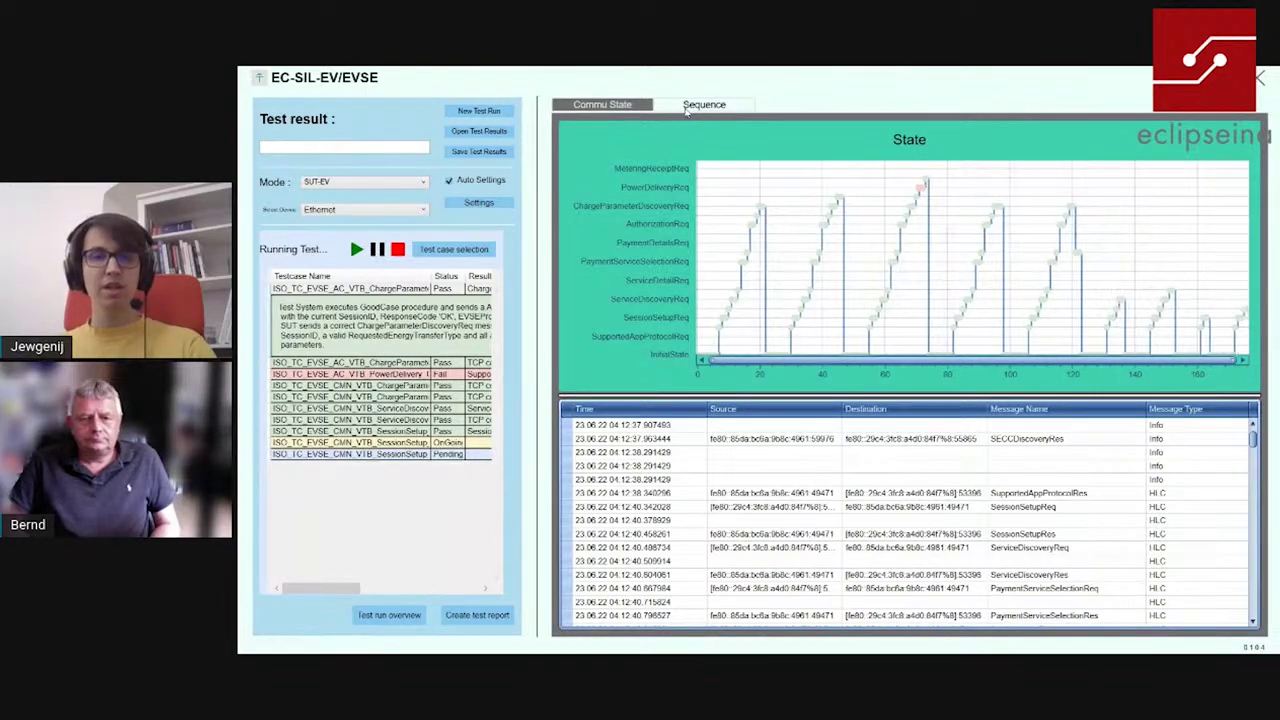
# Display the message sequence diagram for the test case ISOTC_EVSE_AC_VTB_ChargeParameterDiscovery_001.
pyautogui.click(690, 106)
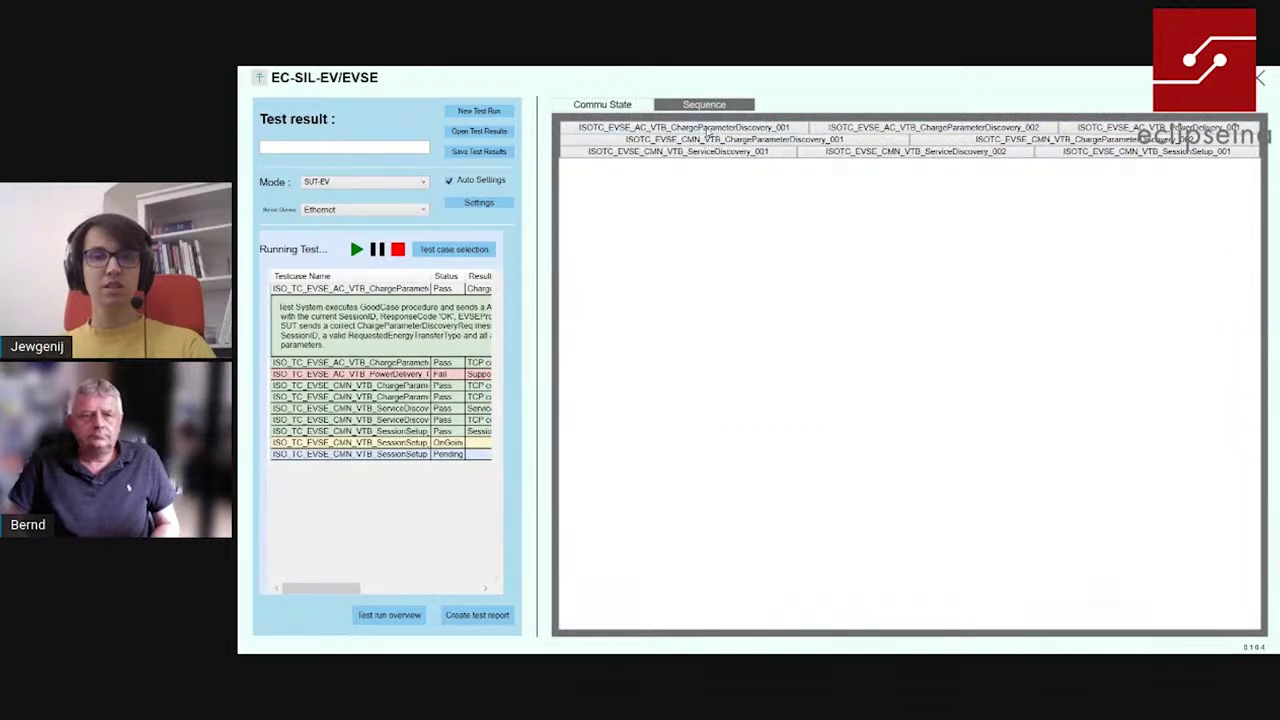
pyautogui.click(706, 129)
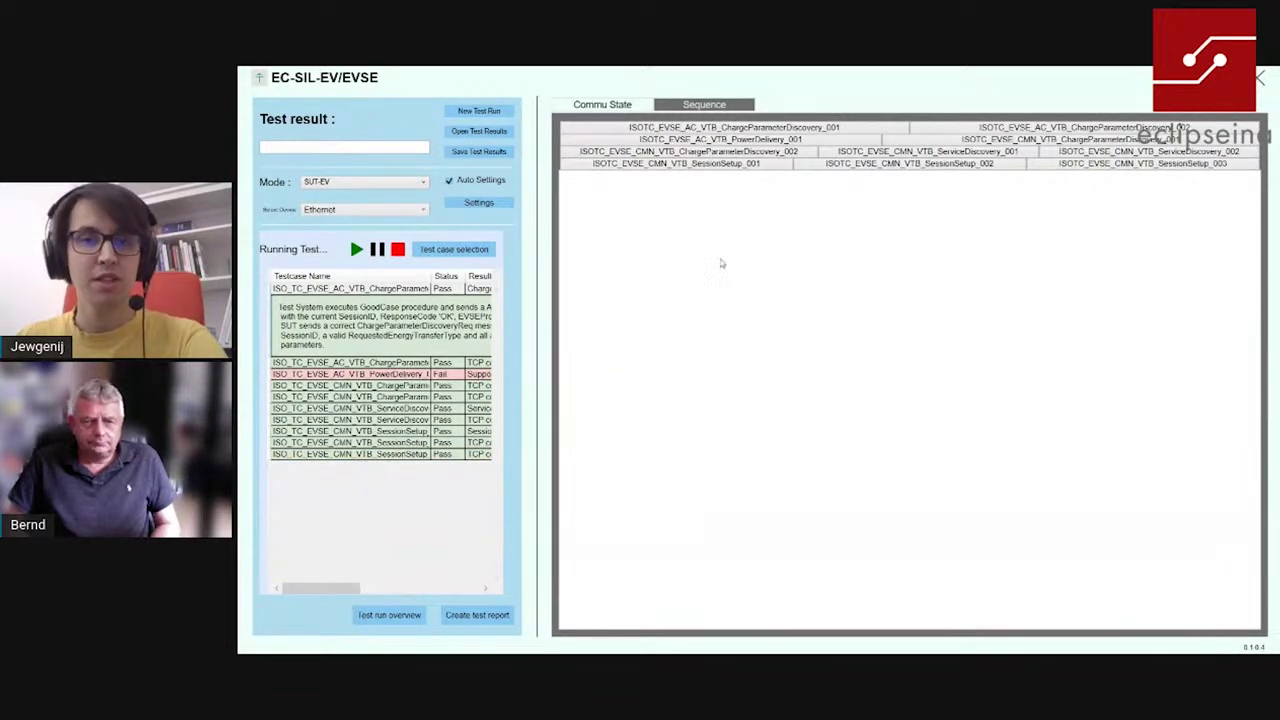
pyautogui.click(798, 128)
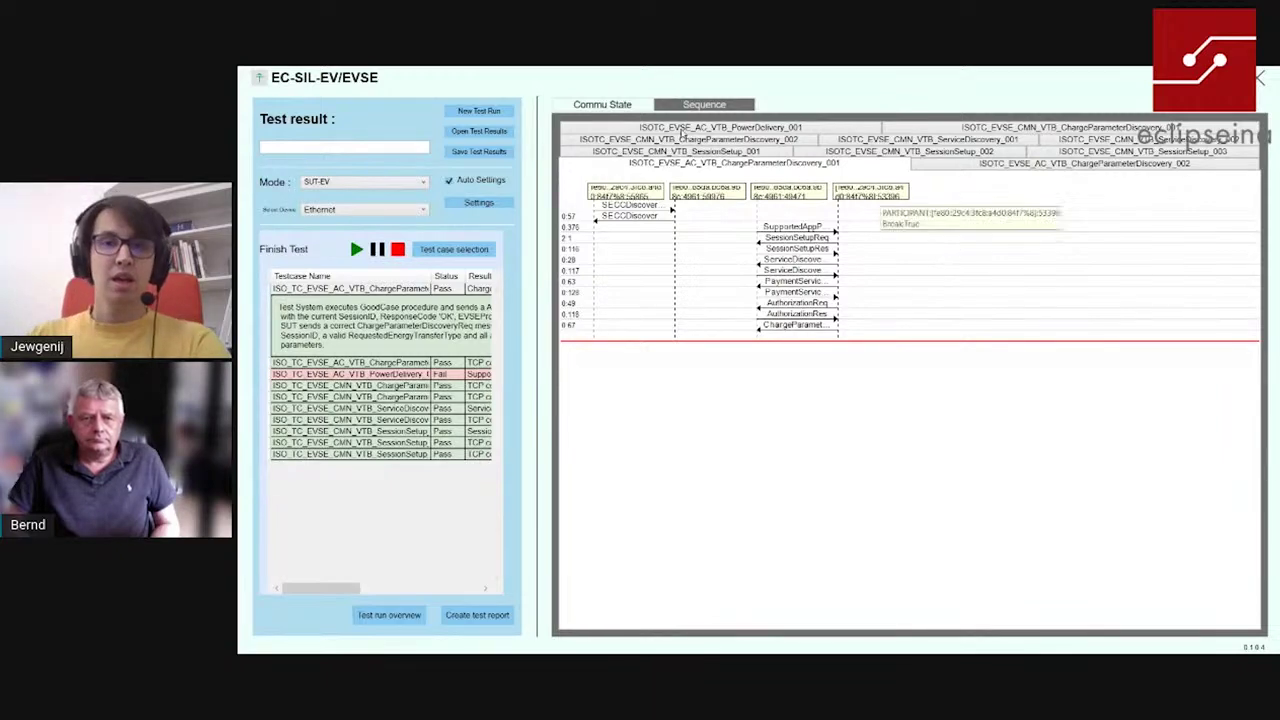
# Return to the communication state view and review the message log of the finished test run.
pyautogui.click(588, 108)
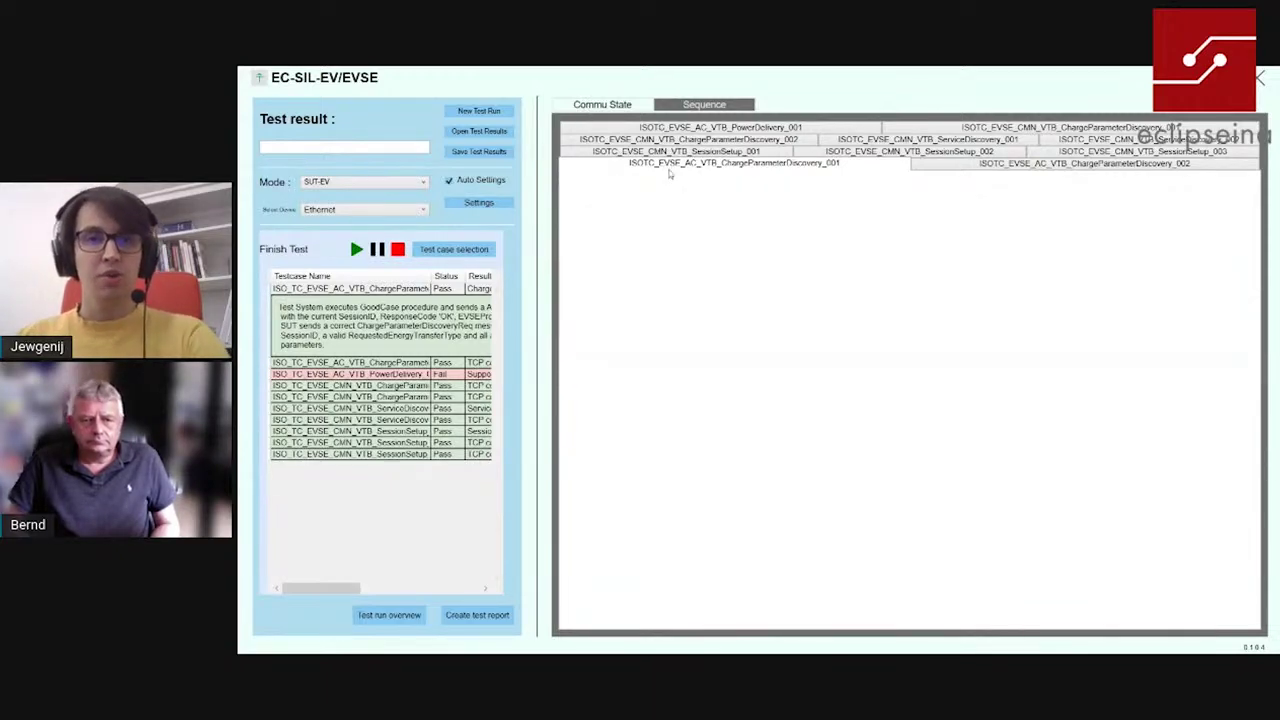
pyautogui.scroll(-3, 1081, 495)
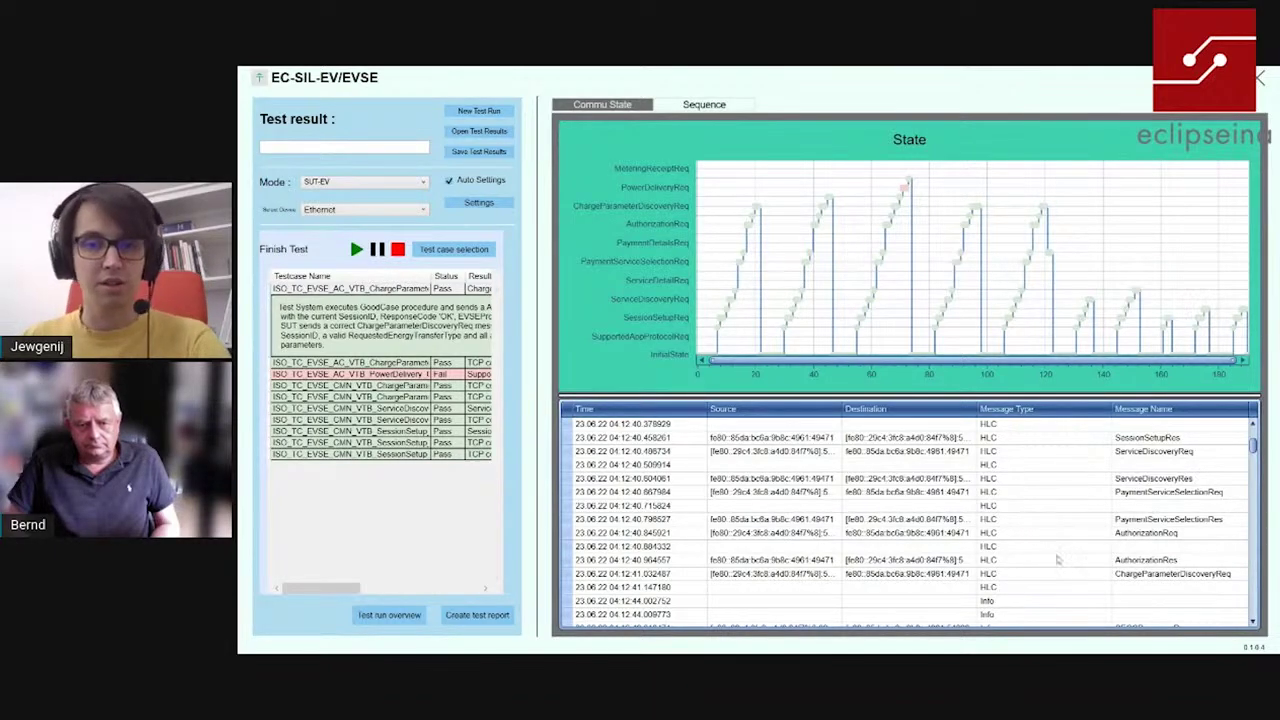
# Widen the Source column of the message log slightly while reviewing the entries of the second charging session.
pyautogui.scroll(-3, 1055, 551)
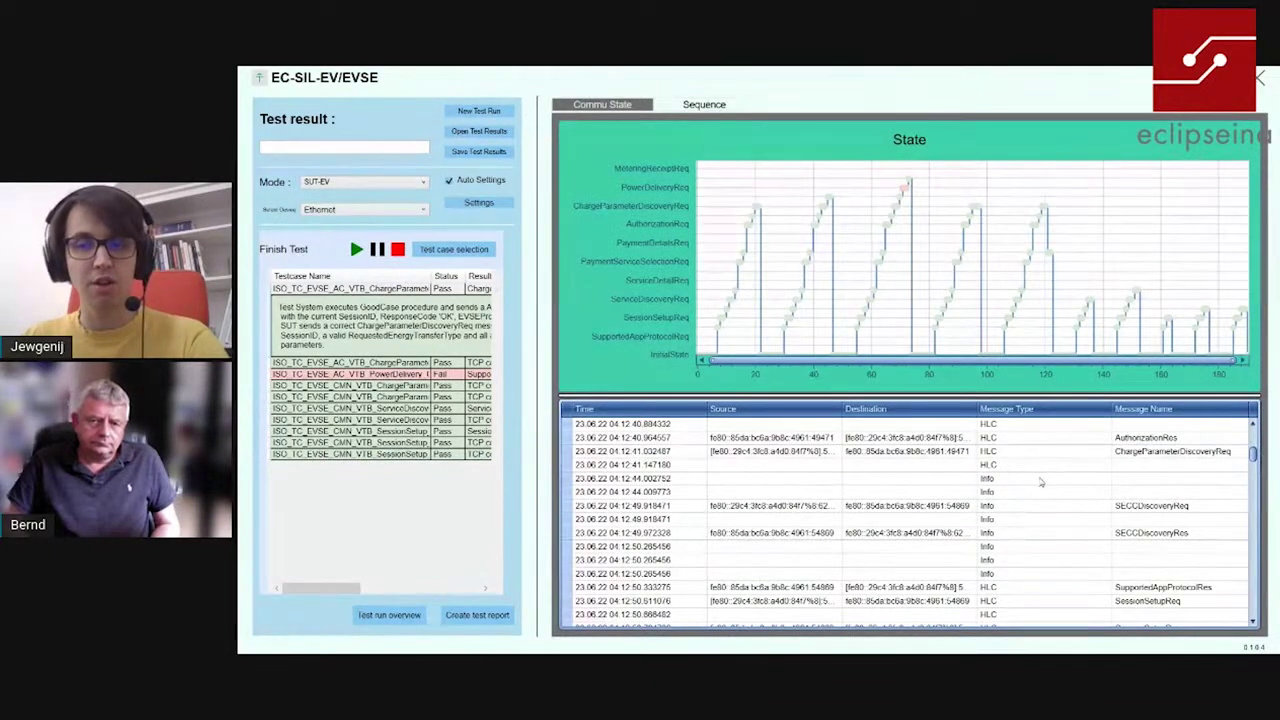
pyautogui.scroll(-4, 1033, 495)
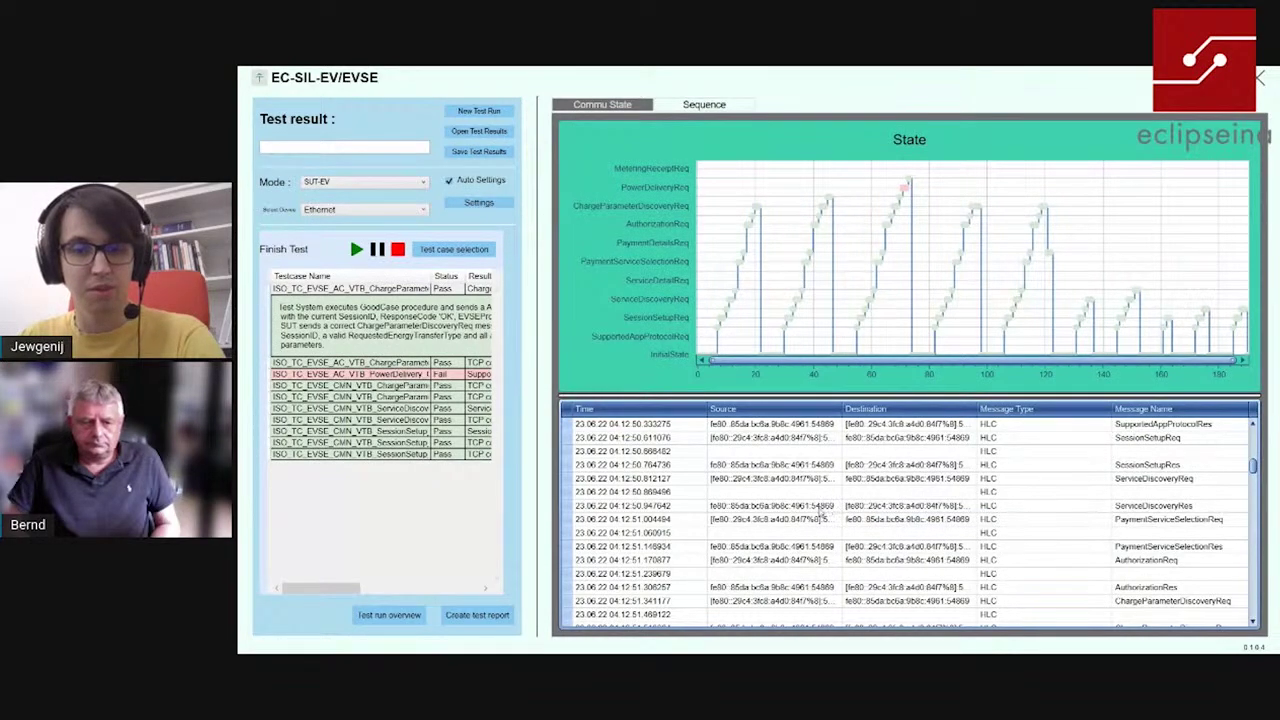
pyautogui.moveTo(840, 408); pyautogui.dragTo(852, 408)
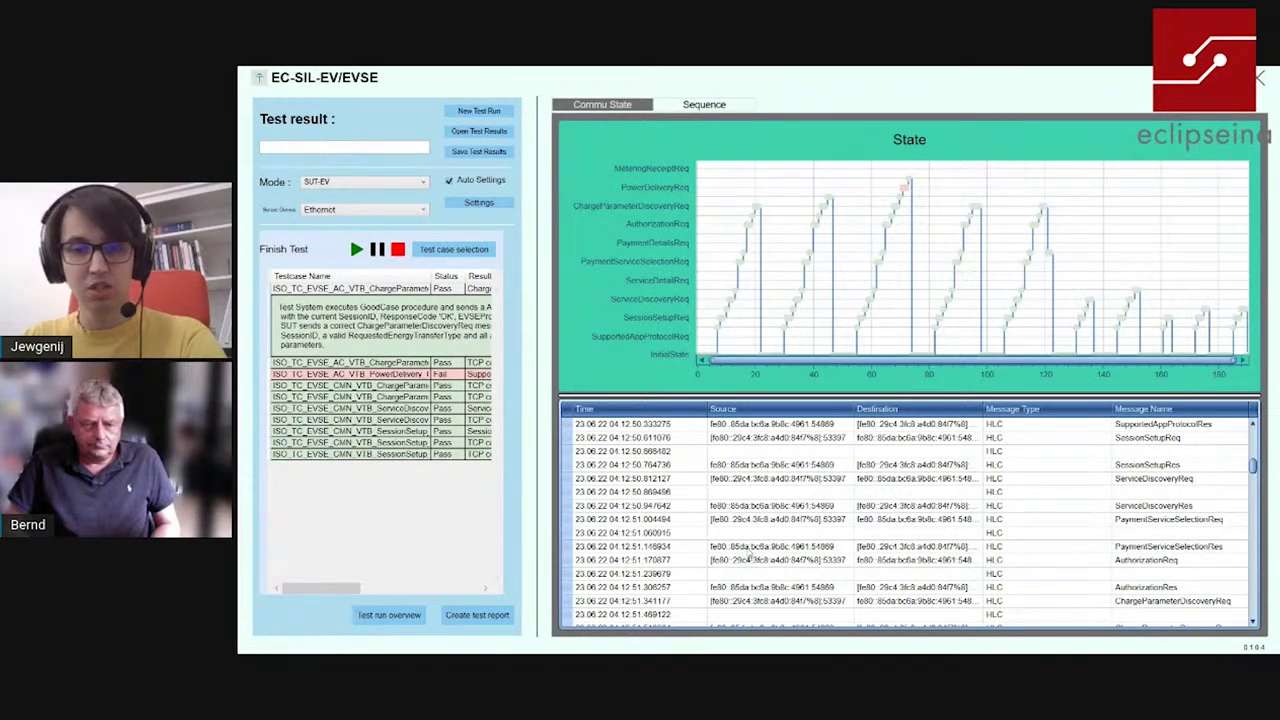
# Expand the PaymentServiceSelectionRes log entry through its V2G_Message body to inspect its response code.
pyautogui.click(568, 546)
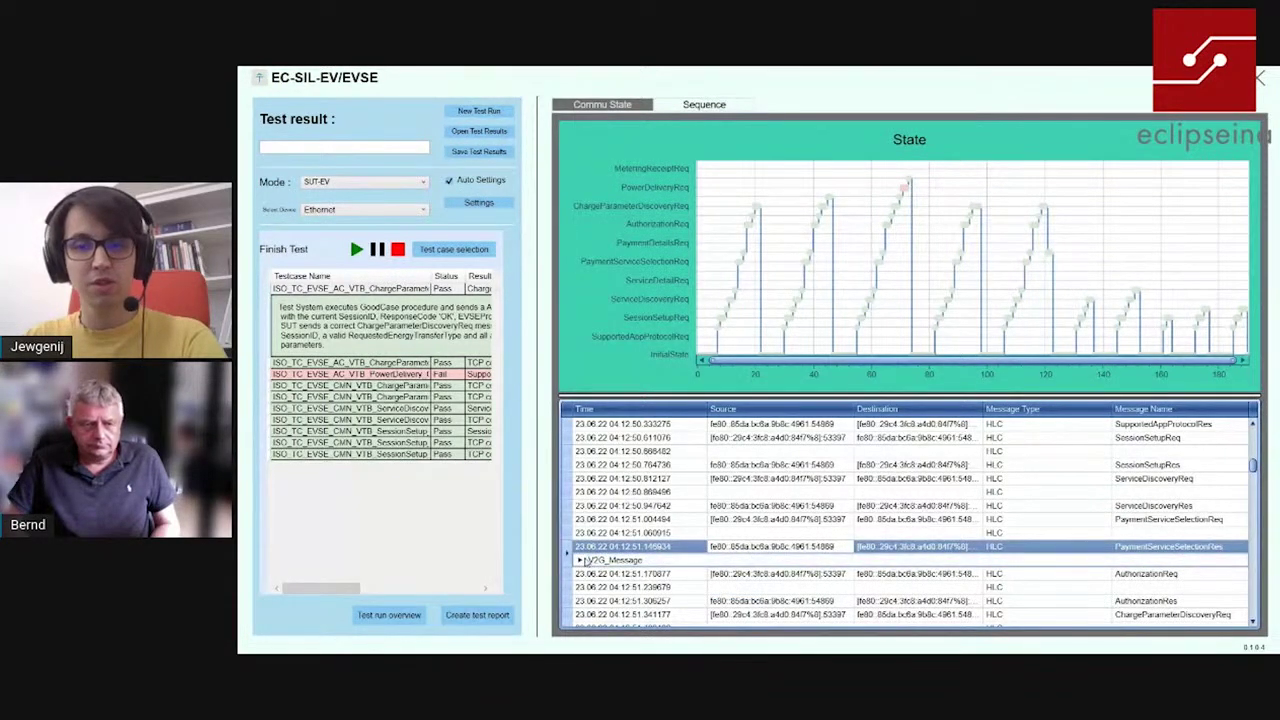
pyautogui.click(580, 561)
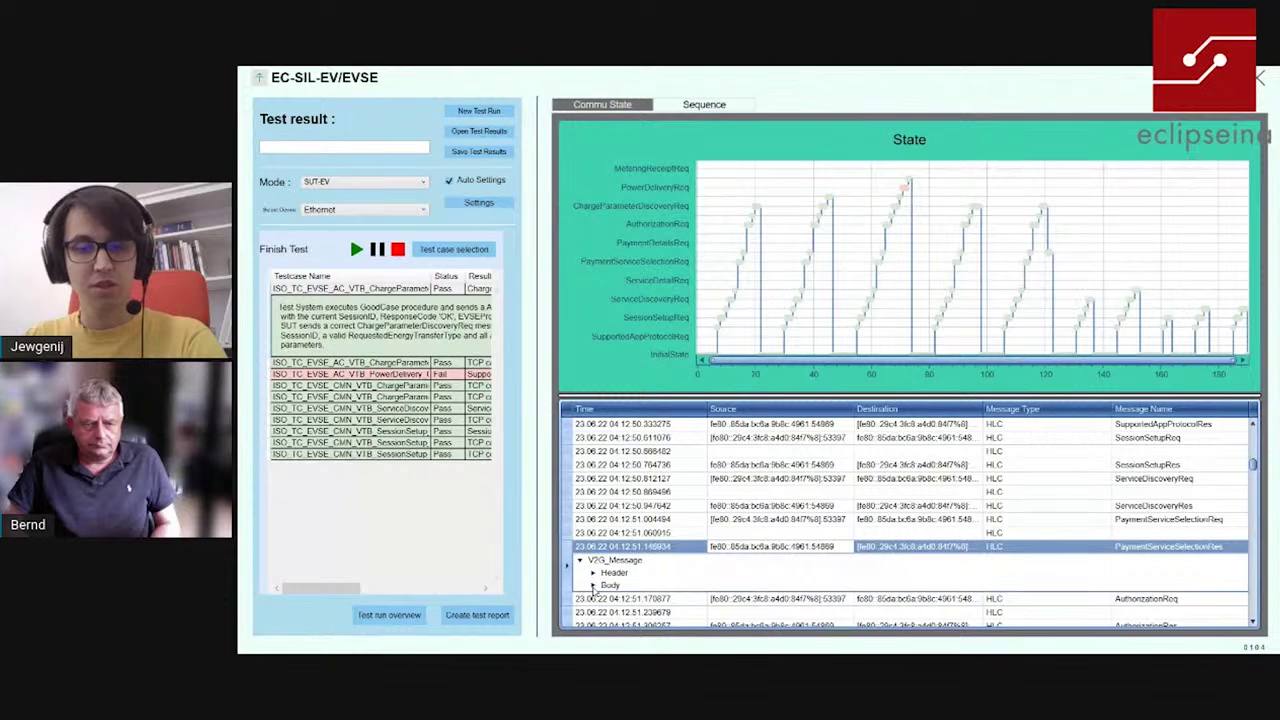
pyautogui.click(592, 586)
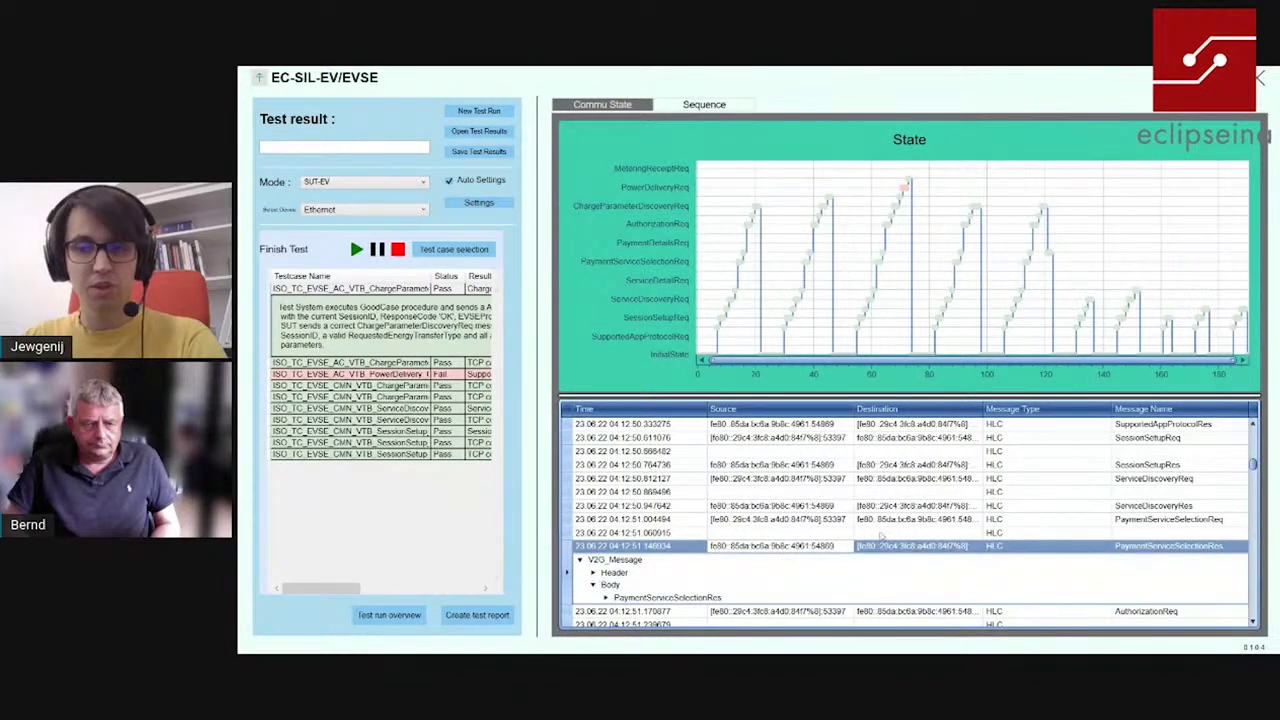
pyautogui.click(606, 597)
pyautogui.scroll(-1, 660, 540)
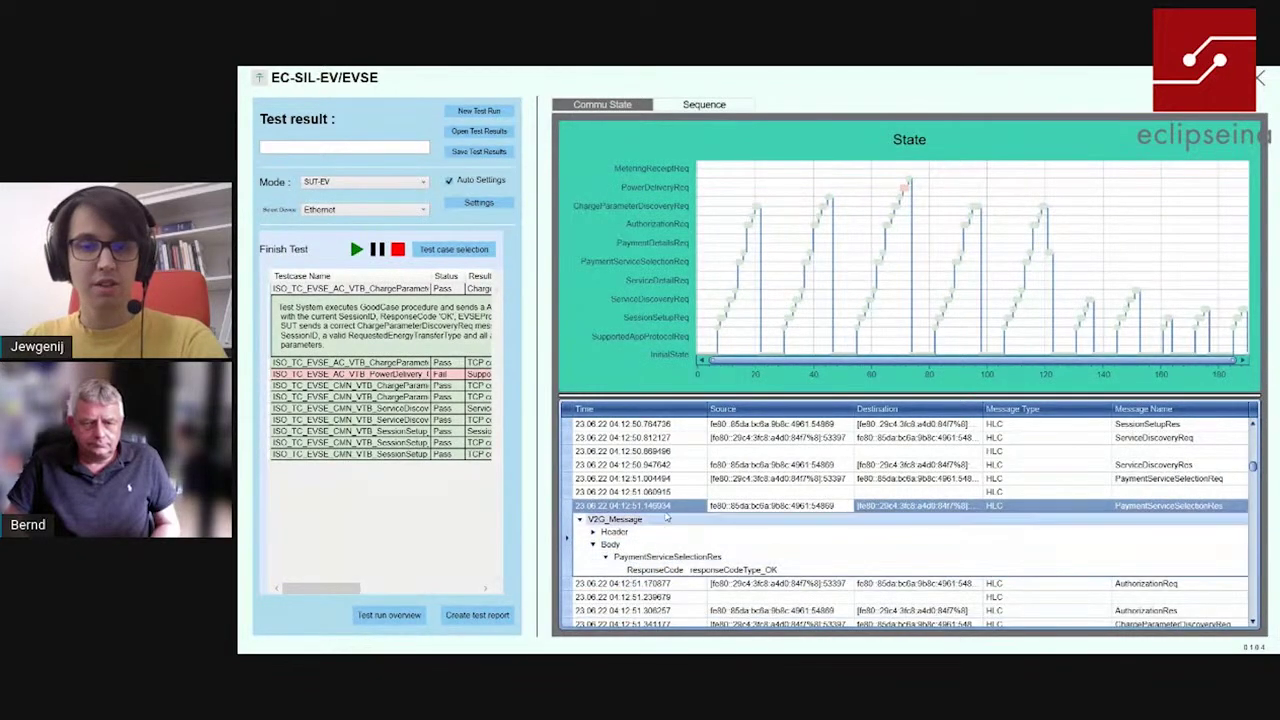
# Expand the body of the preceding PaymentServiceSelectionReq log entry to inspect its selected payment option and service list.
pyautogui.click(667, 479)
pyautogui.click(580, 494)
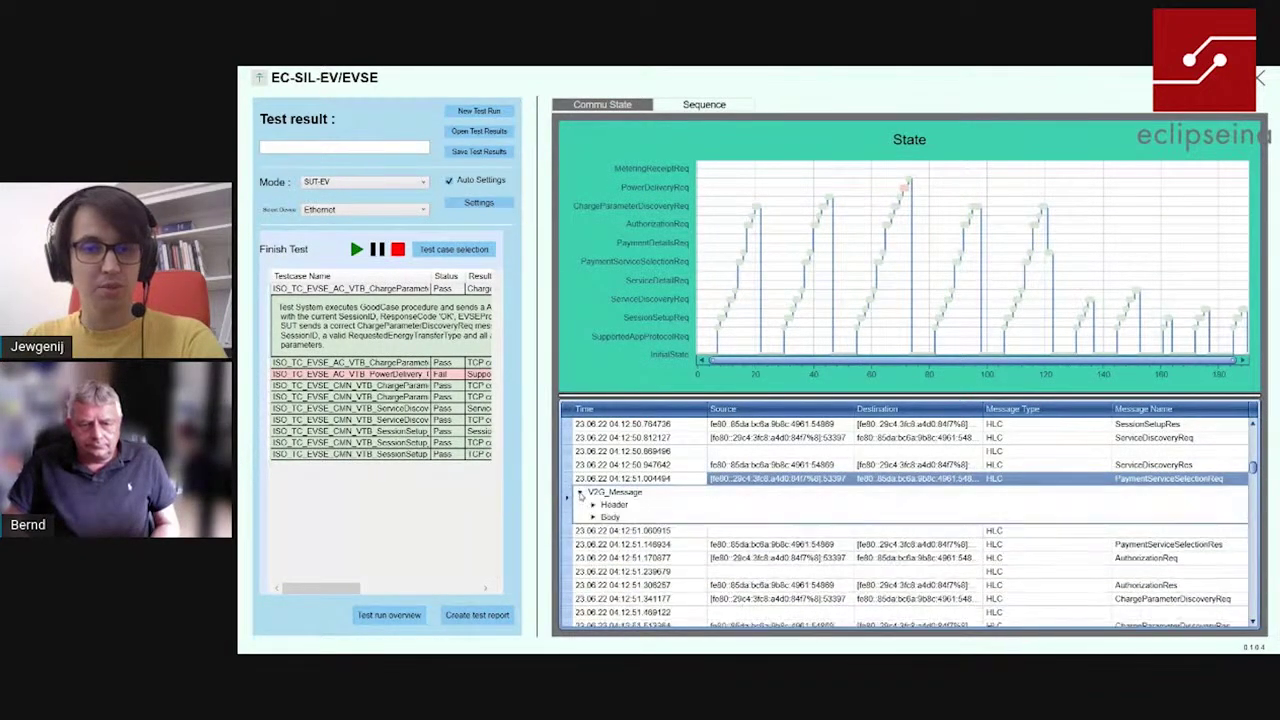
pyautogui.click(593, 517)
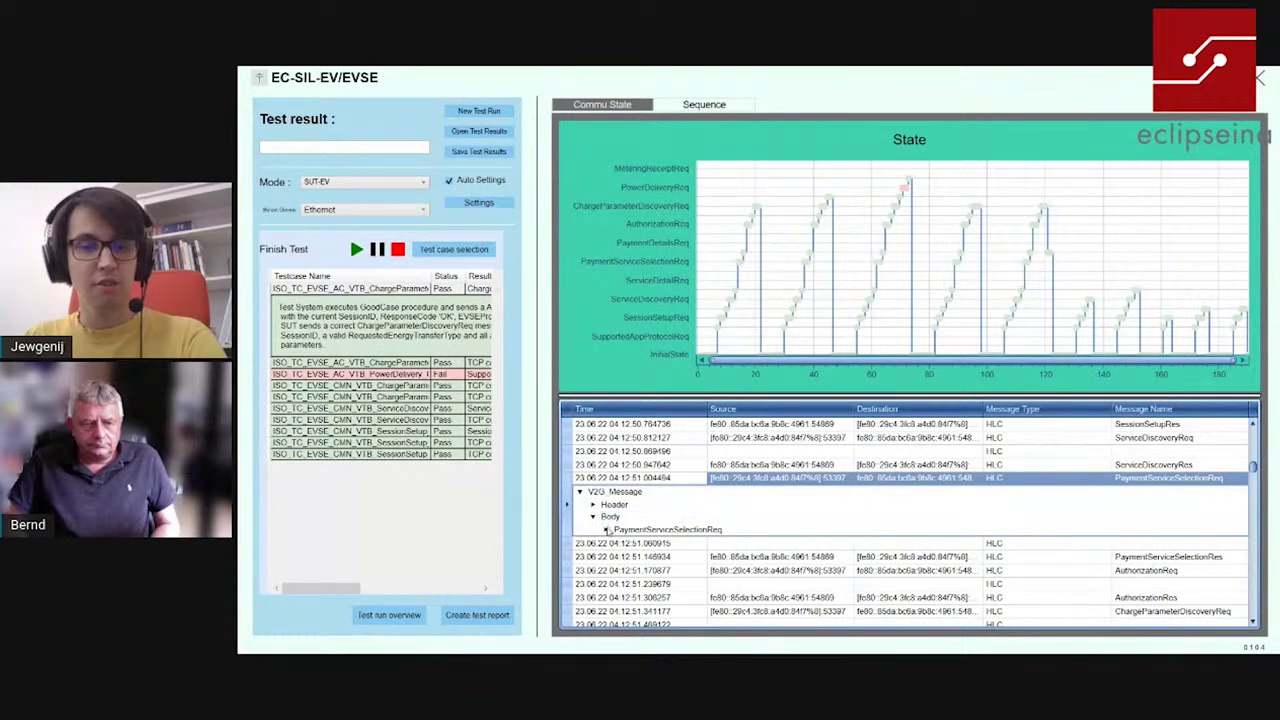
pyautogui.click(605, 530)
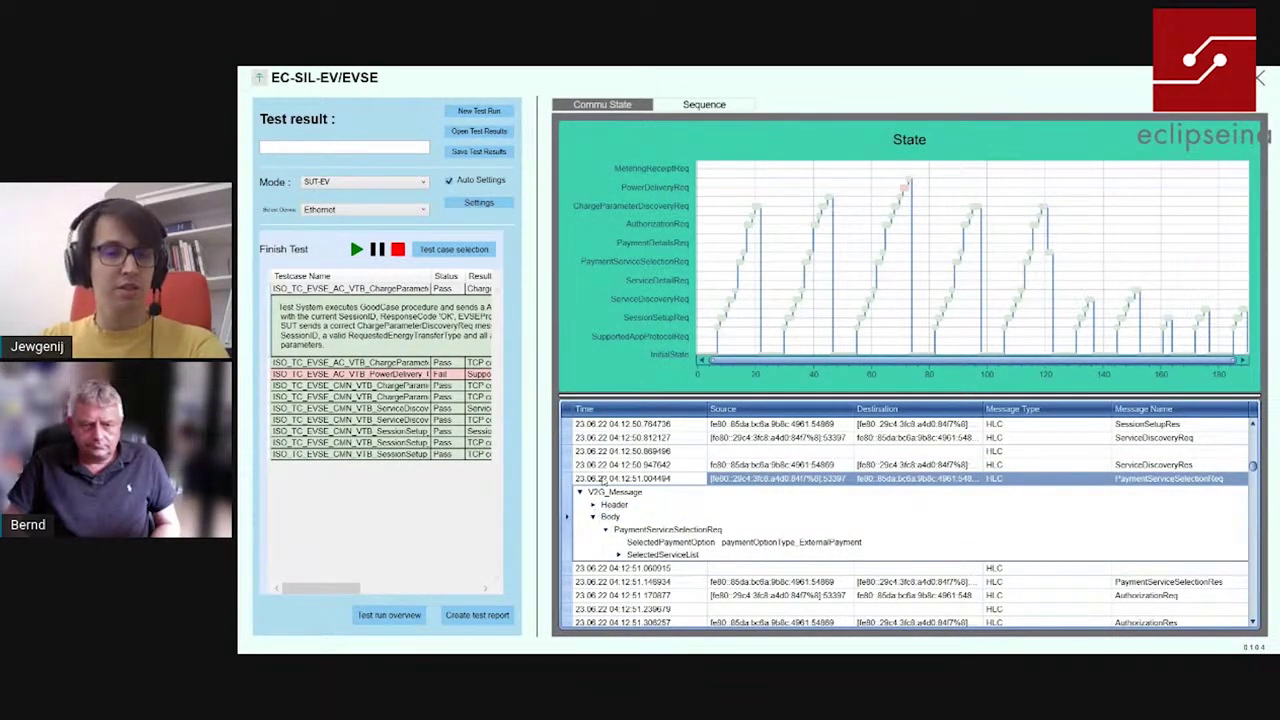
# Create a test report of the finished run and save it as EV_Presentation in the Dokumente folder.
pyautogui.click(500, 616)
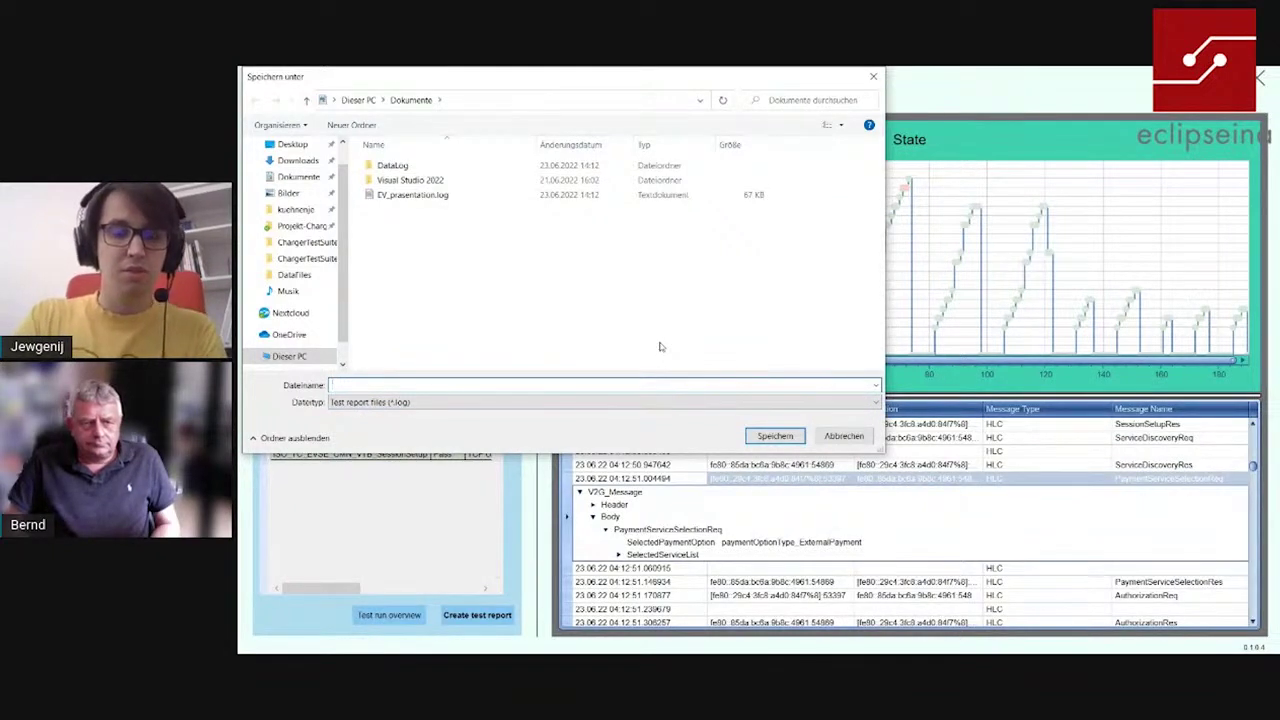
pyautogui.write('EV_presentation')
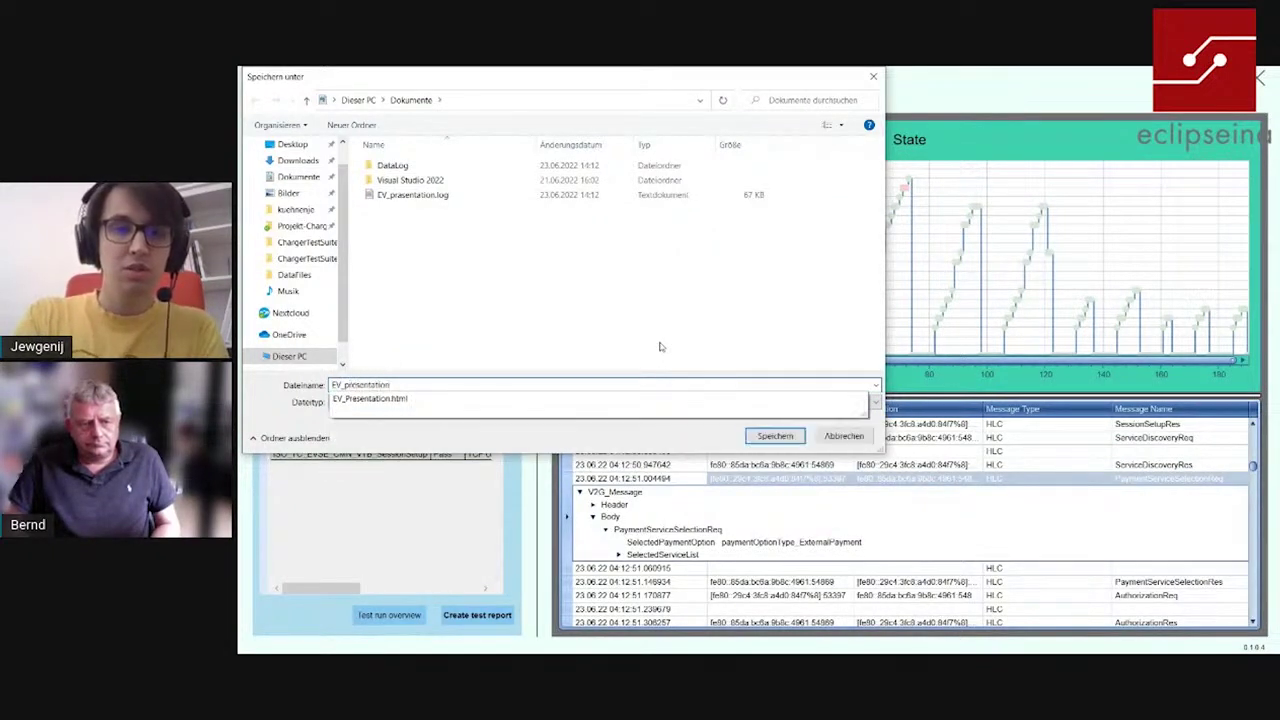
pyautogui.press('Return')
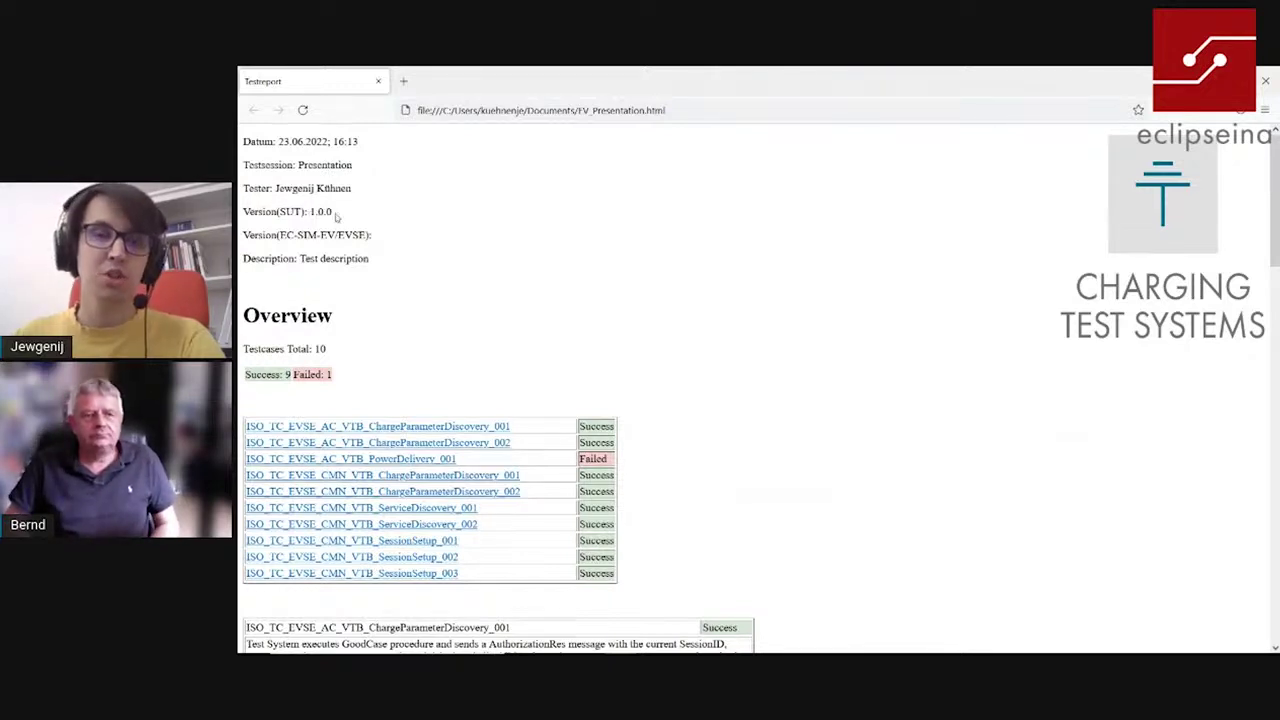
# Review the report's overview and go to the detailed result of the failed test case ISO_TC_EVSE_AC_VTB_PowerDelivery_001.
pyautogui.scroll(-1, 358, 280)
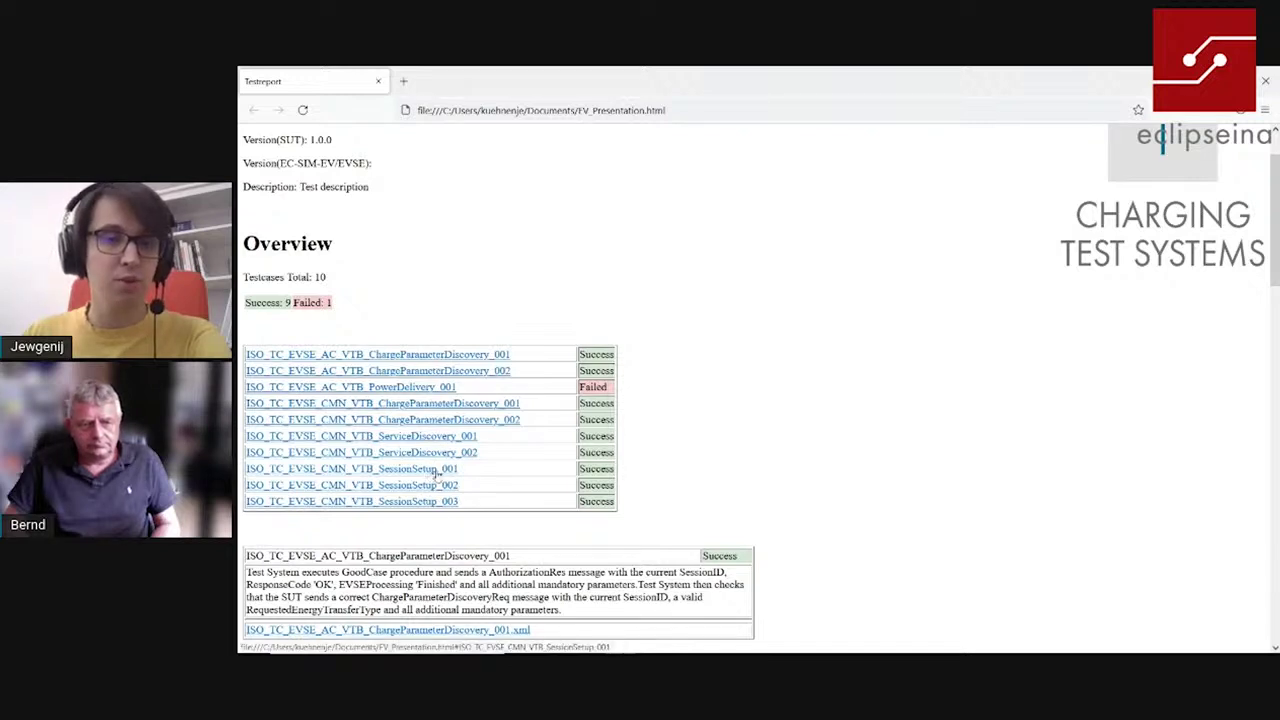
pyautogui.click(435, 388)
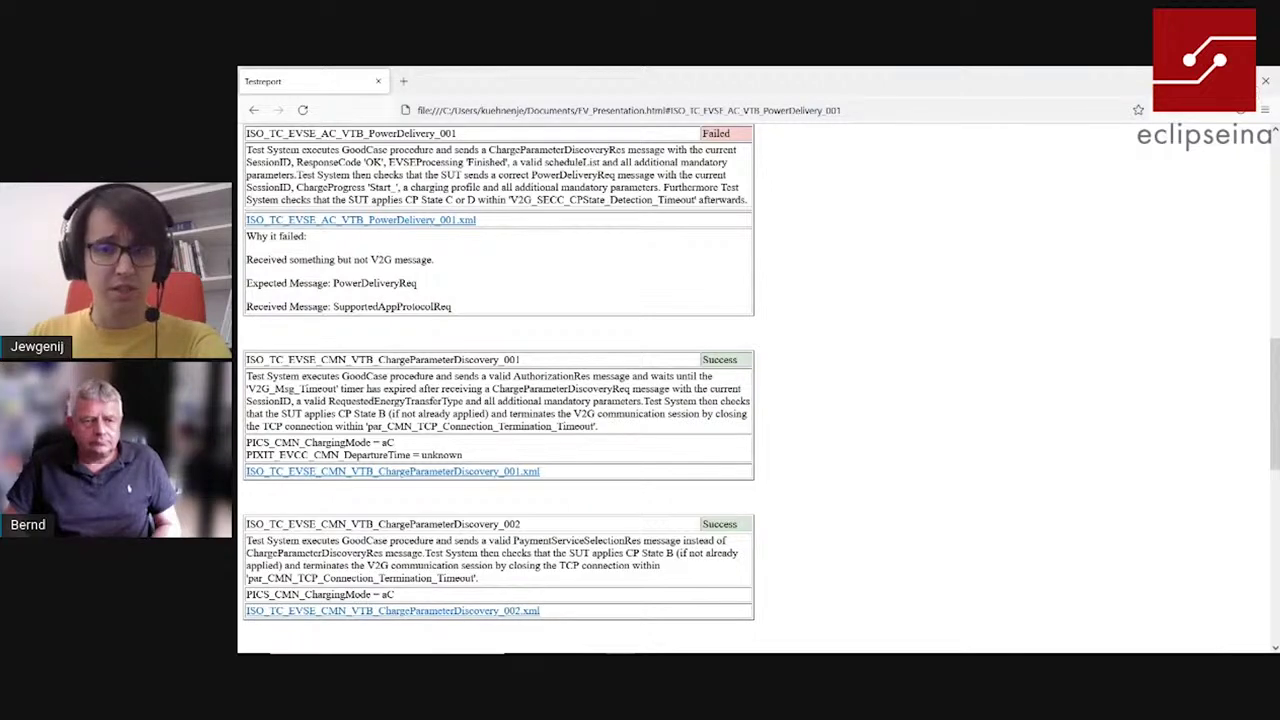
# Switch back to EC-SIL-EV/EVSE and inspect the message details at the failed PowerDeliveryReq points of the state chart.
pyautogui.hotkey('alt', 'Tab')
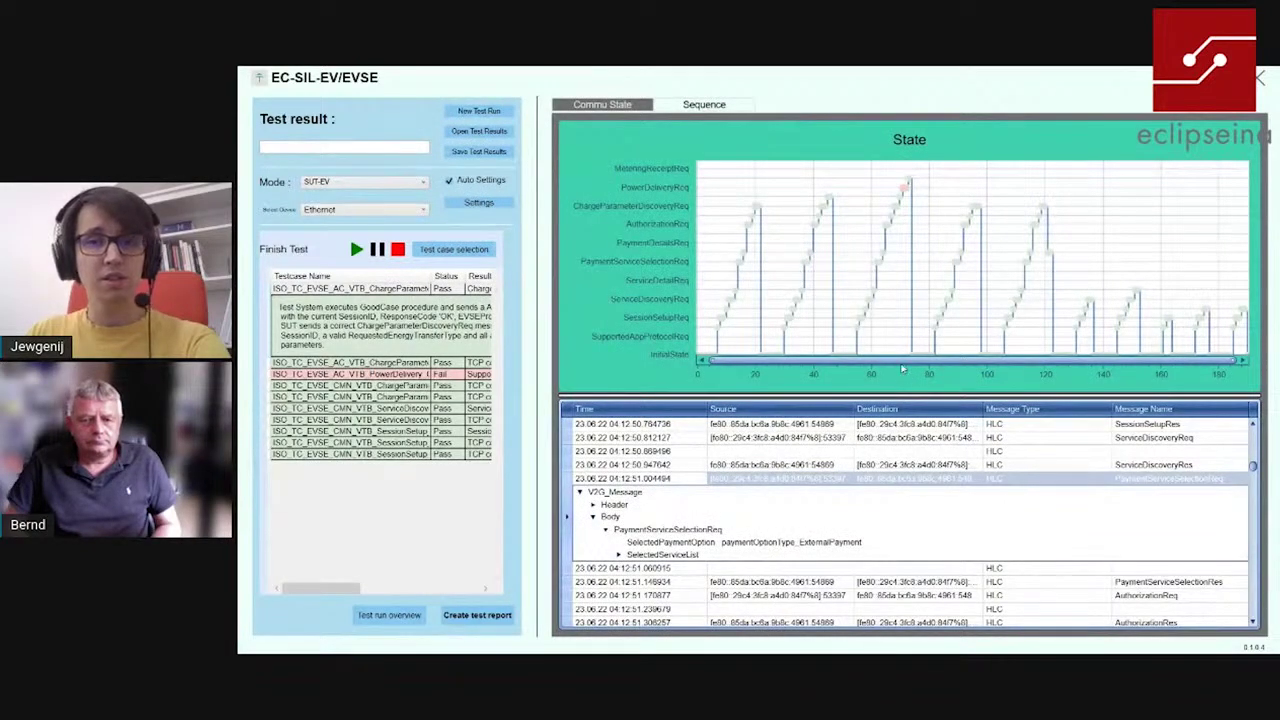
pyautogui.scroll(5, 909, 300)
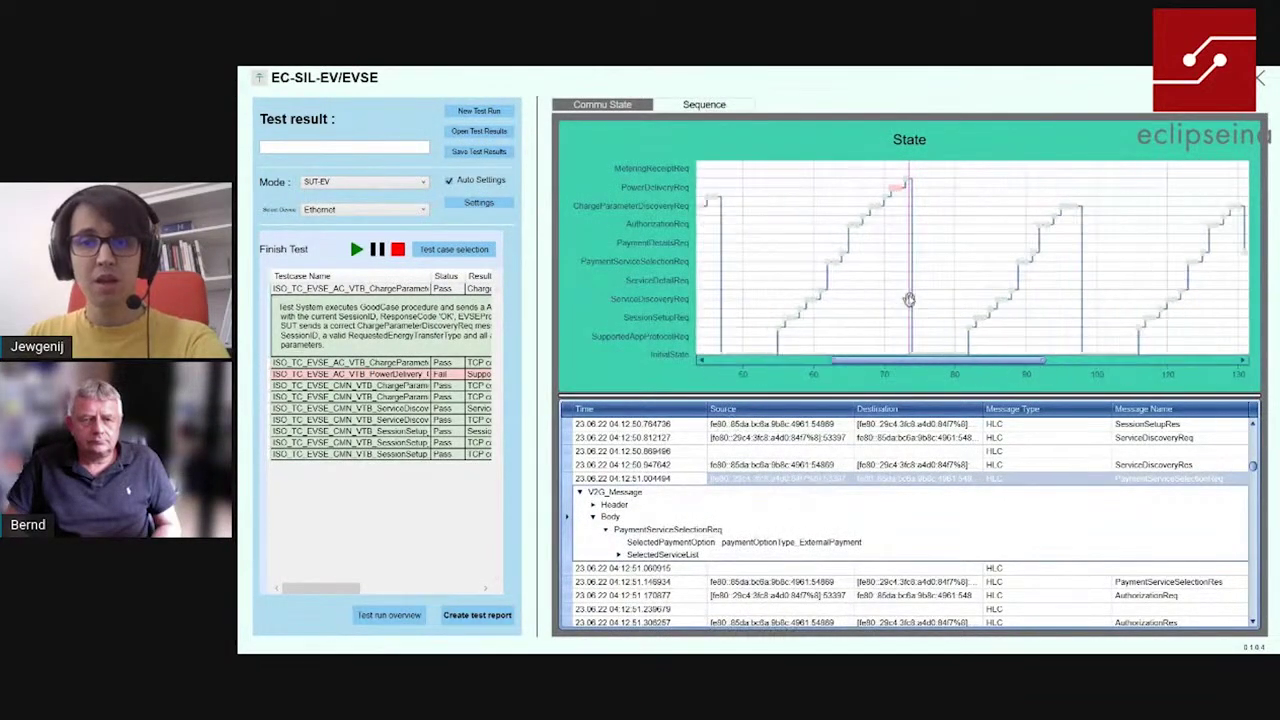
pyautogui.scroll(4, 905, 280)
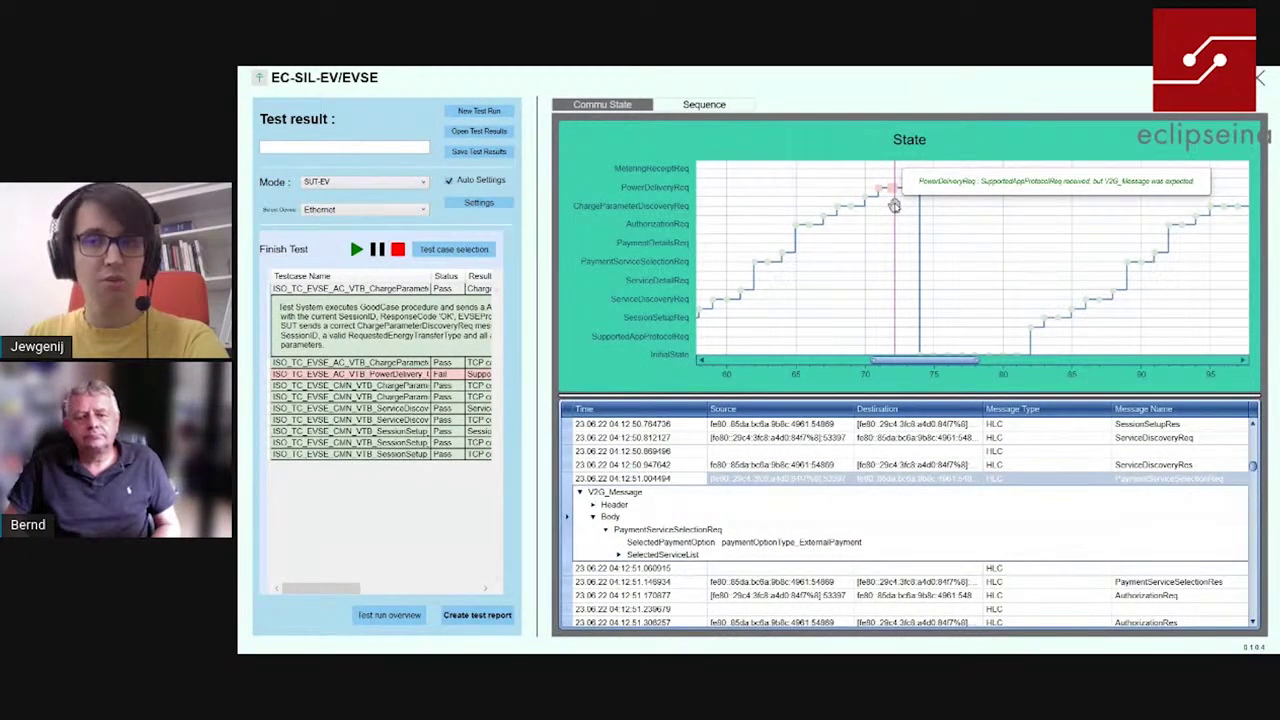
pyautogui.moveTo(879, 205)
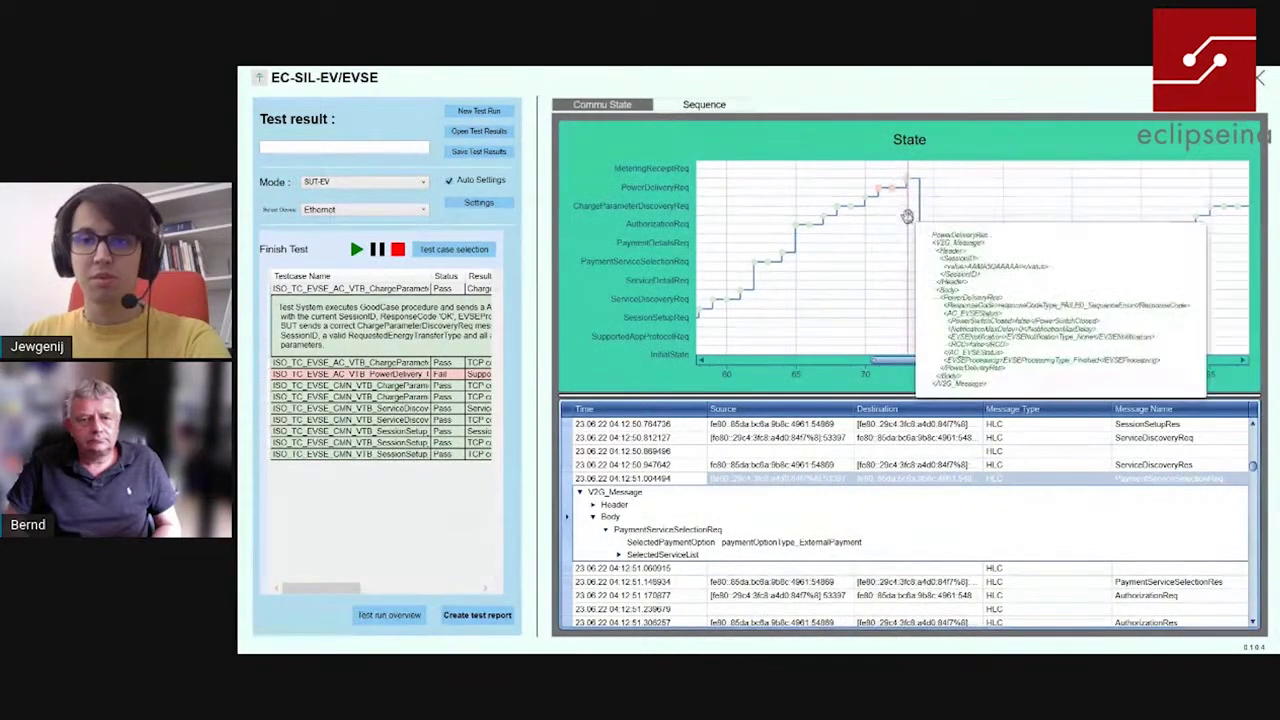
pyautogui.moveTo(923, 348)
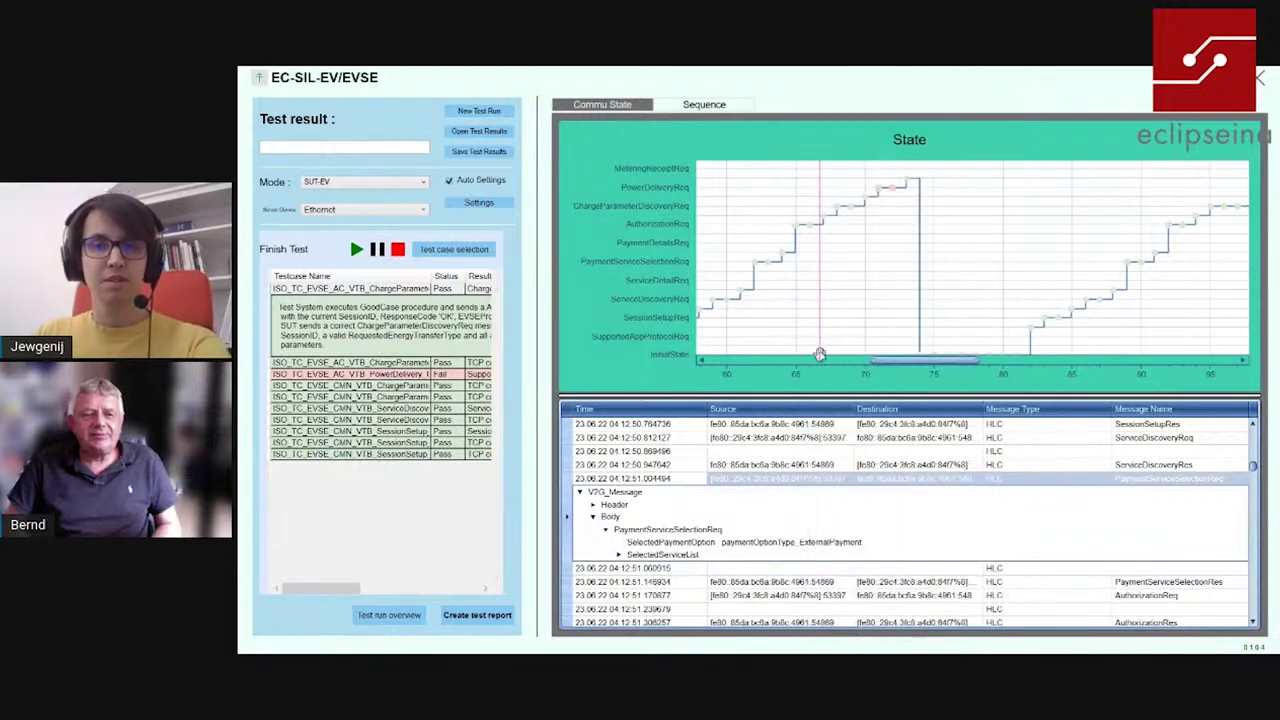
pyautogui.moveTo(828, 348)
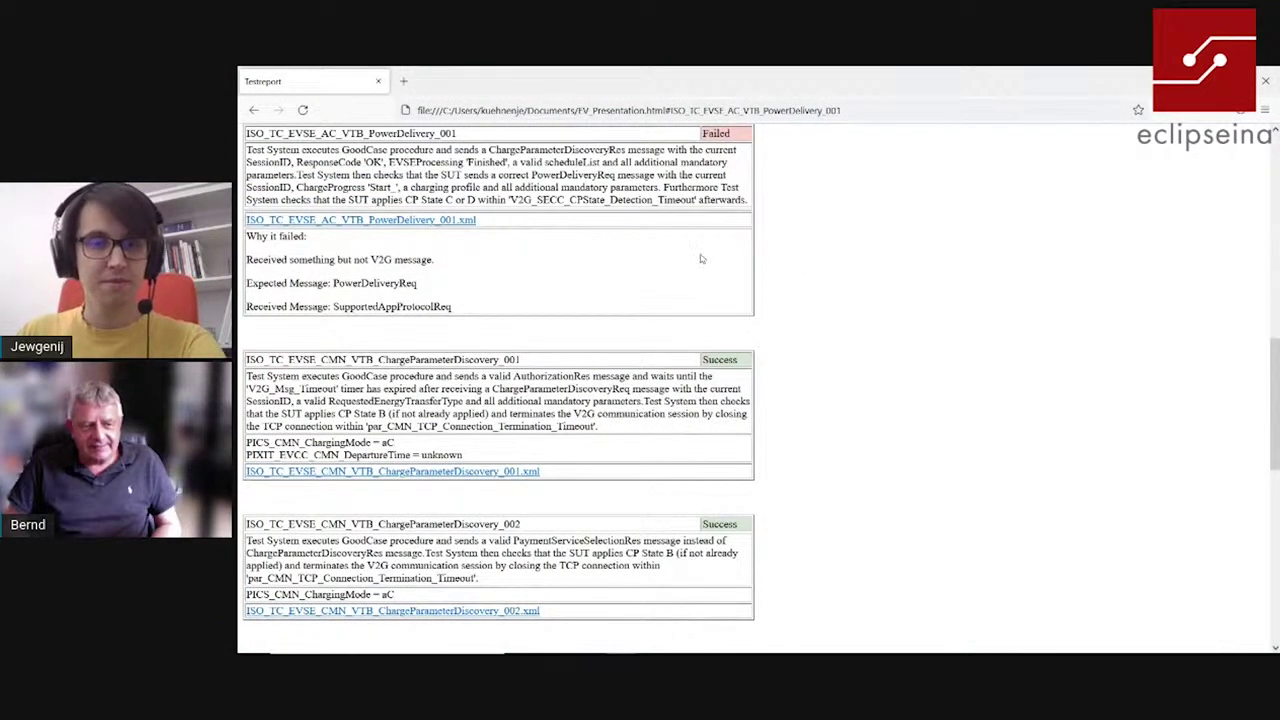
# From the browser test report, open the XML log of ISO_TC_EVSE_AC_VTB_ChargeParameterDiscovery_002.
pyautogui.scroll(10, 699, 259)
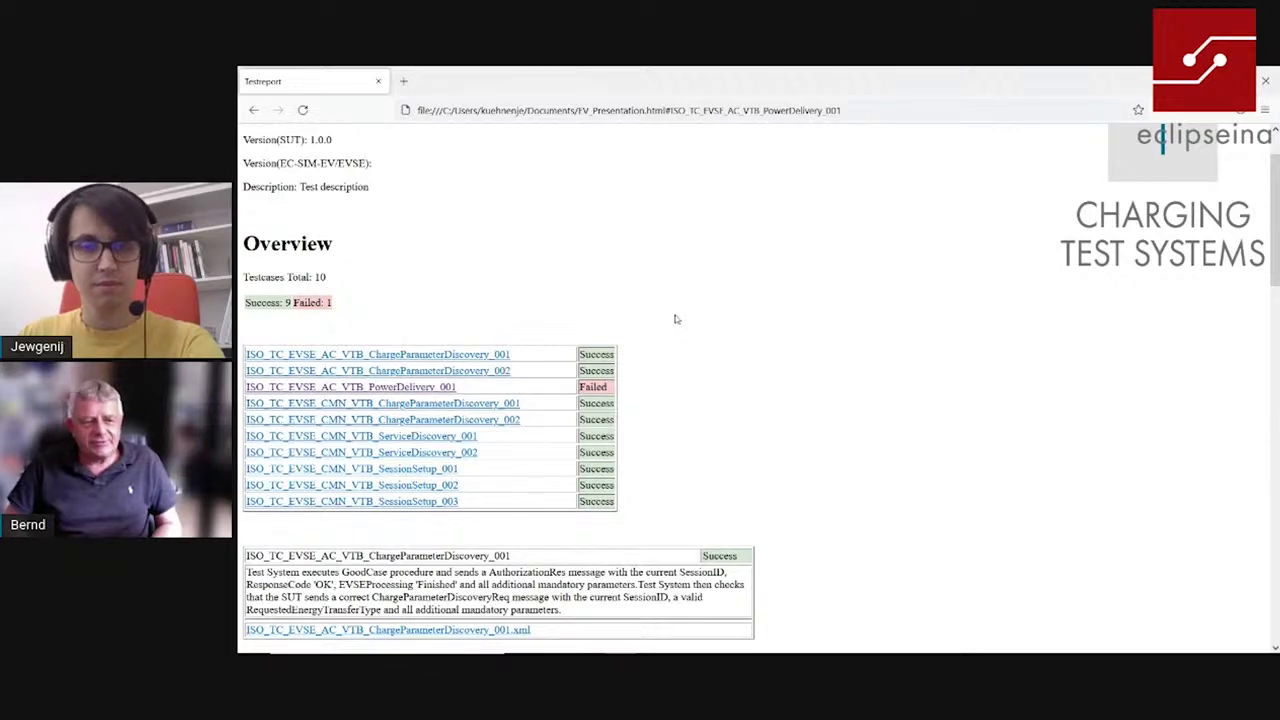
pyautogui.scroll(-5, 675, 318)
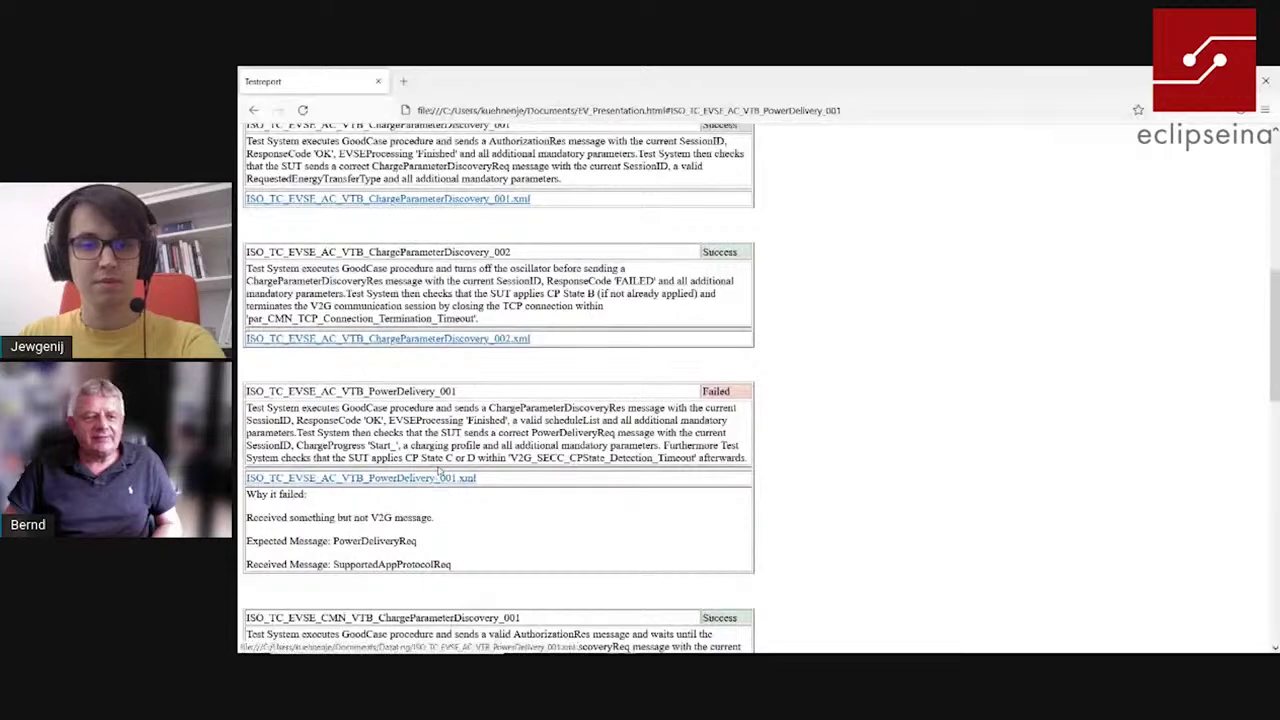
pyautogui.click(463, 339)
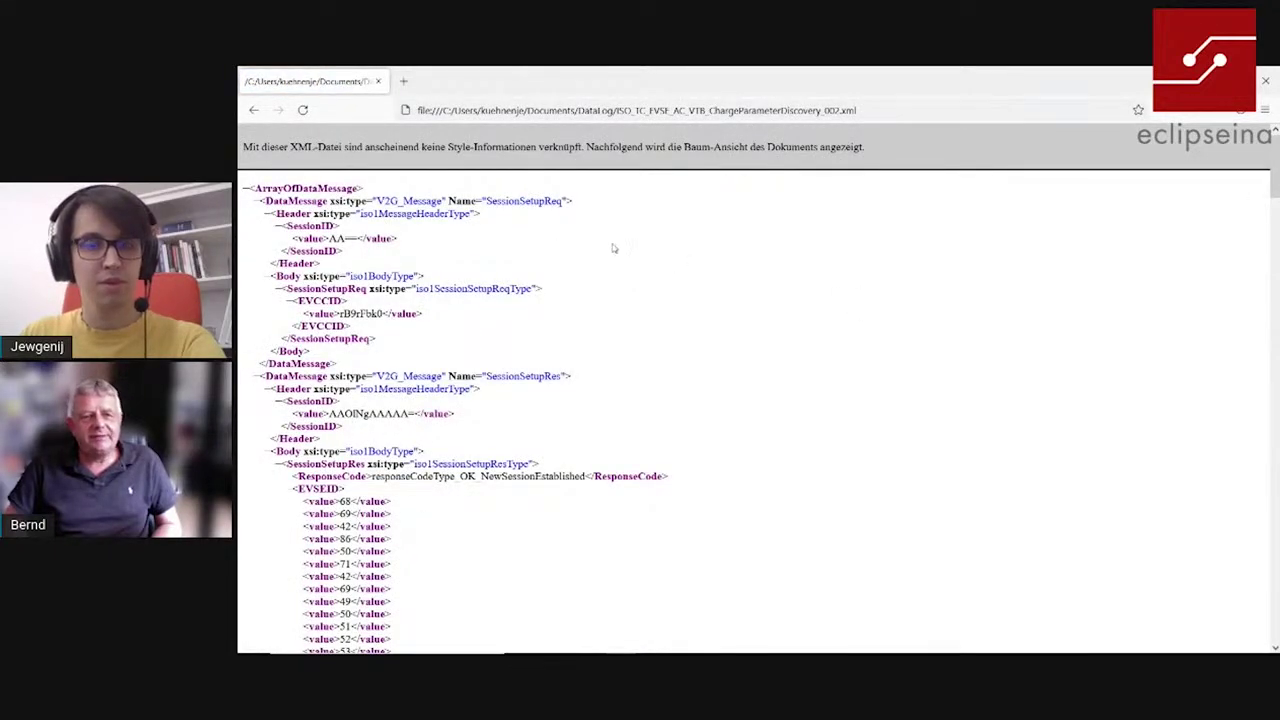
# Examine the XML log's V2G messages from SessionSetupReq through to AuthorizationReq.
pyautogui.scroll(-1, 614, 248)
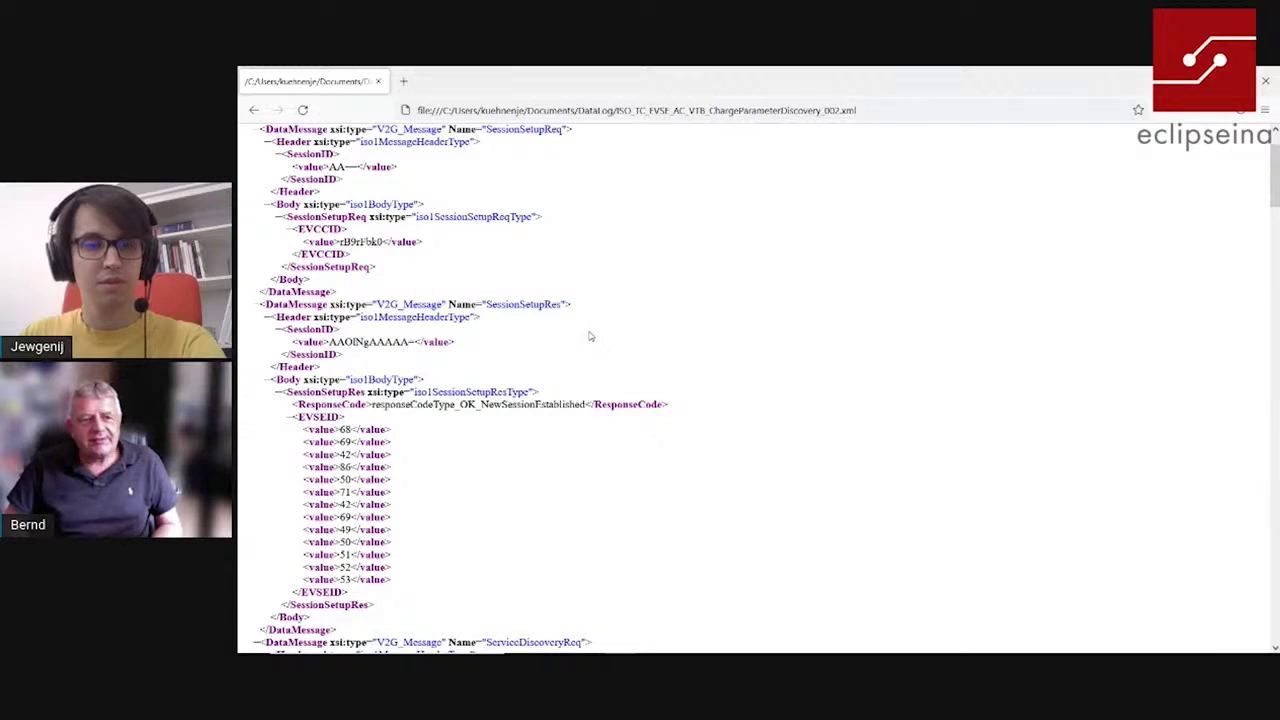
pyautogui.scroll(-2, 590, 337)
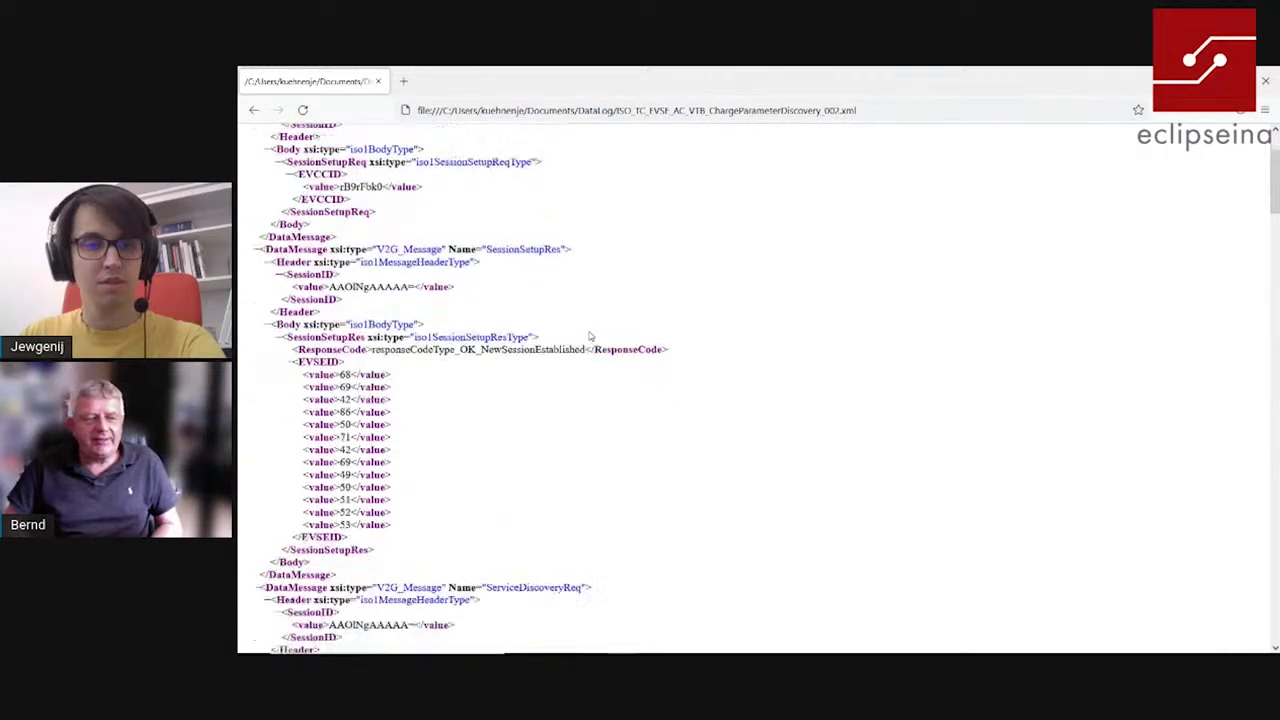
pyautogui.scroll(-6, 596, 334)
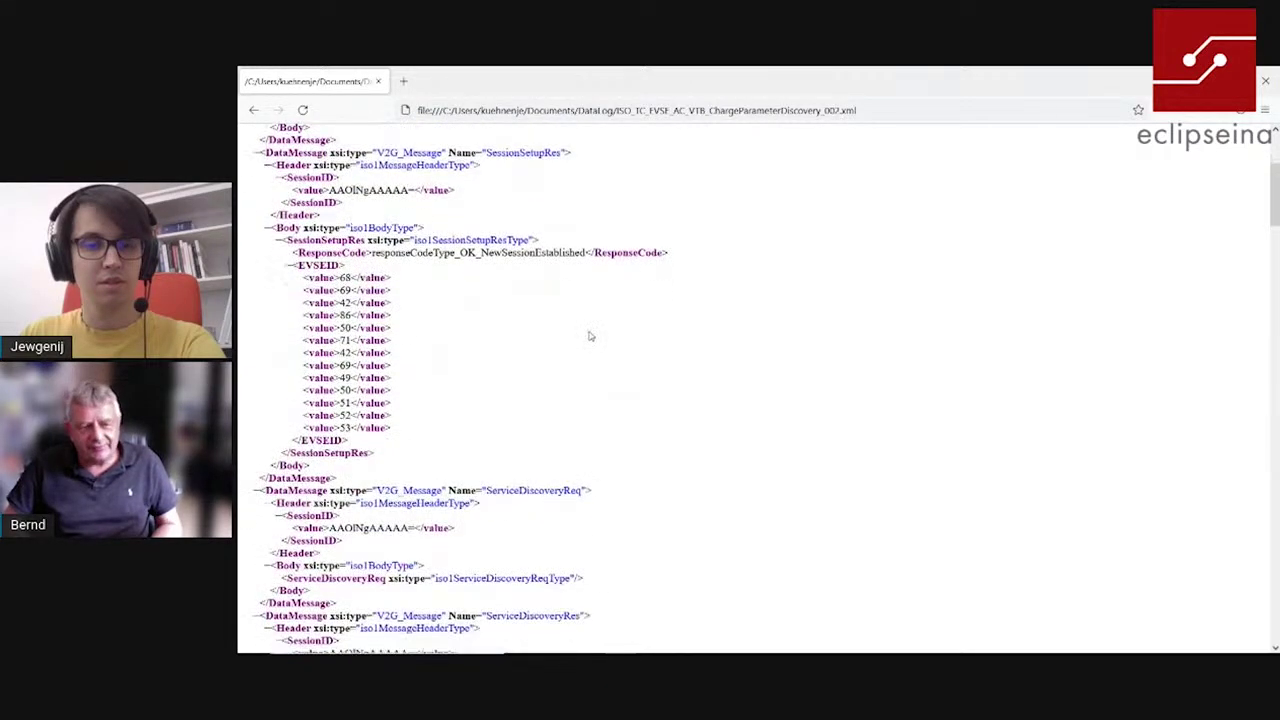
pyautogui.scroll(-8, 596, 334)
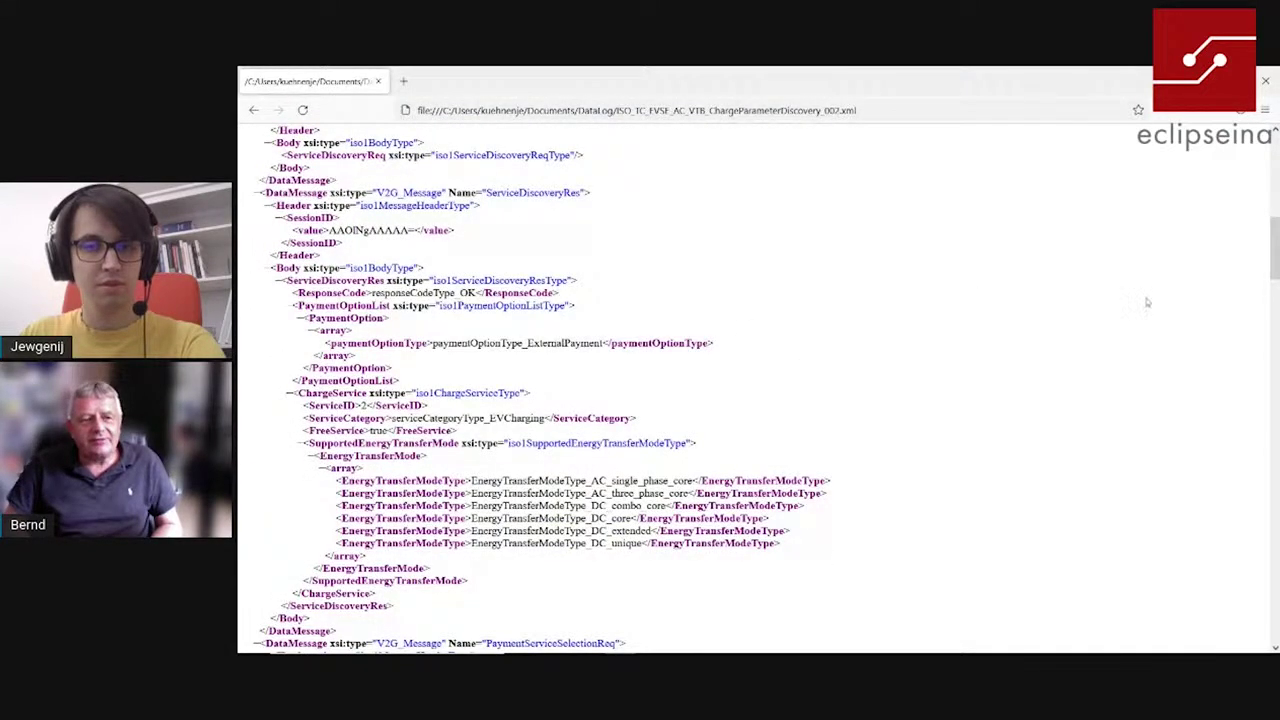
pyautogui.moveTo(1274, 262); pyautogui.dragTo(1251, 423)
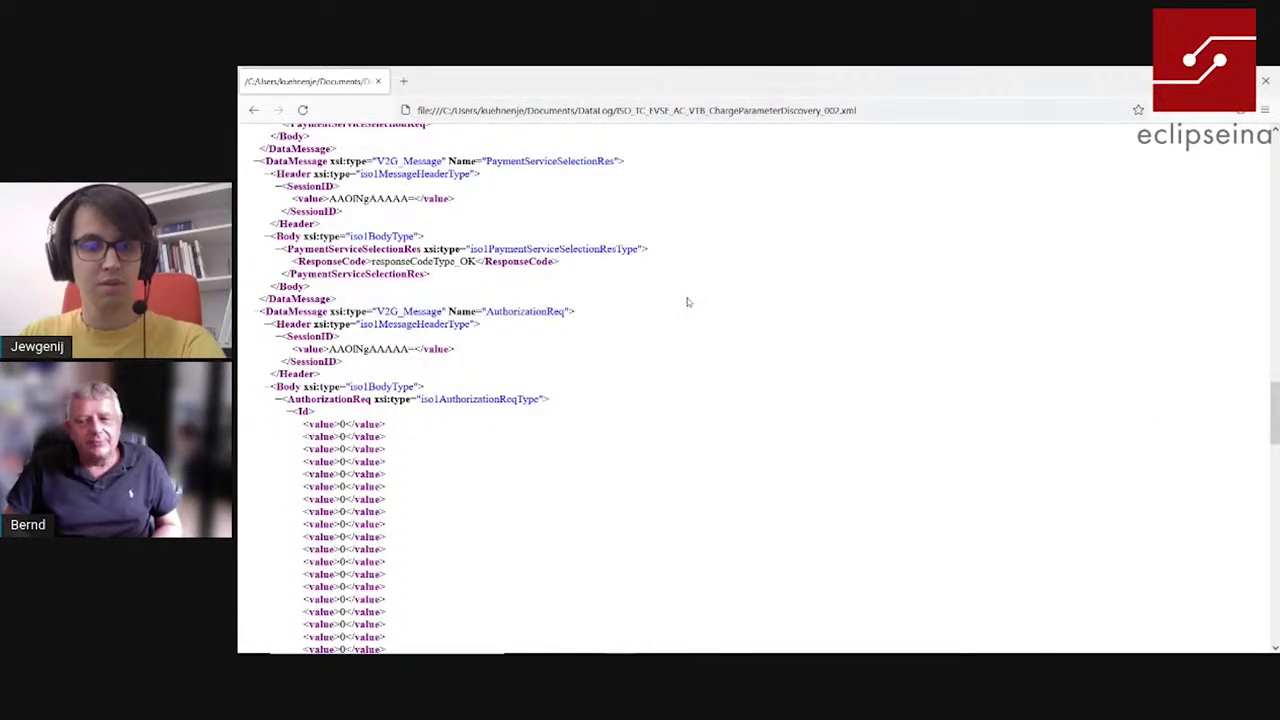
# Collapse the AuthorizationReq and AuthorizationRes messages and examine the charging parameters in ChargeParameterDiscoveryReq.
pyautogui.click(259, 312)
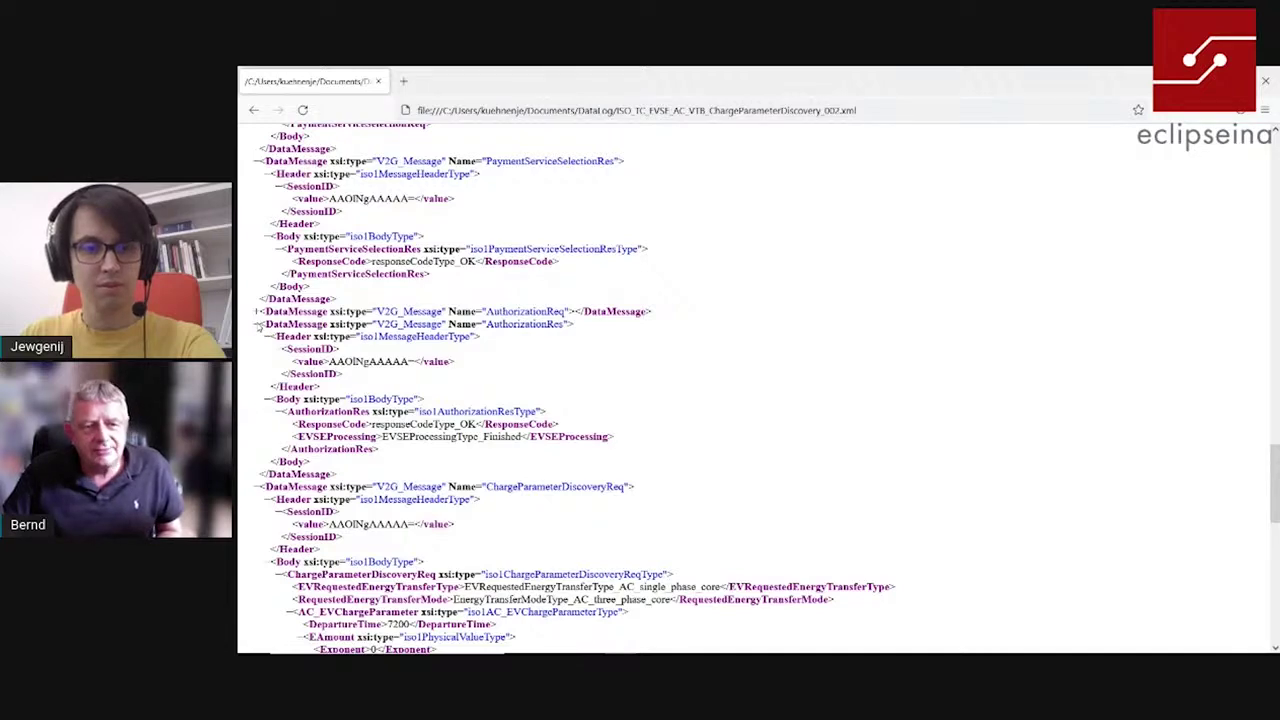
pyautogui.click(259, 324)
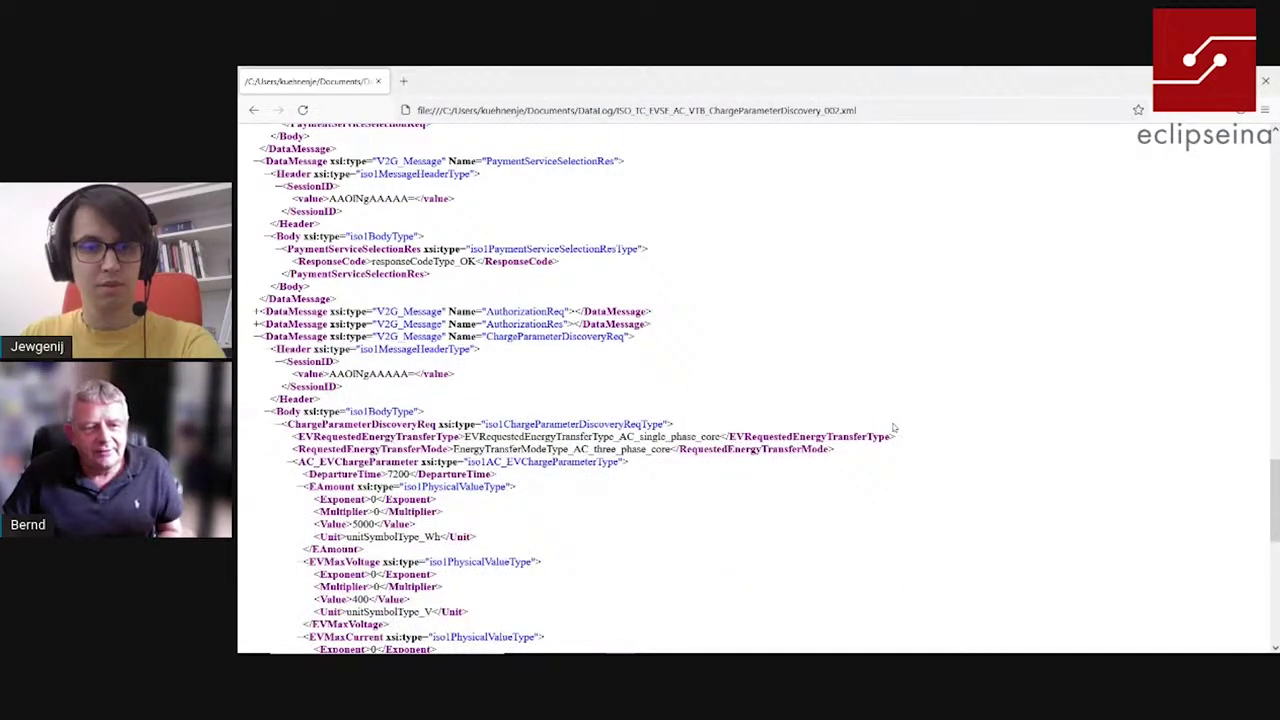
pyautogui.scroll(-1, 893, 425)
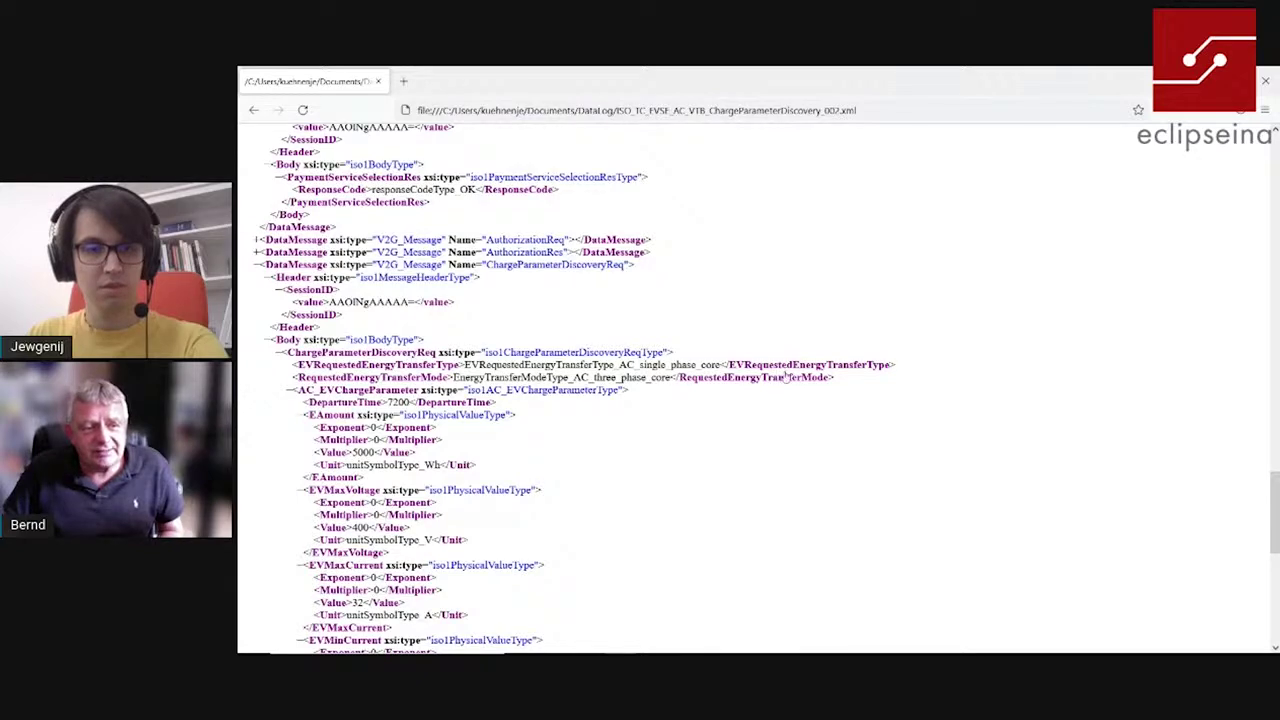
# Leave the XML log, switch to EC-SIL-EV/EVSE and display the sequence diagram for ISOTC_EVSE_AC_VTB_ChargeParameterDiscovery_001.
pyautogui.hotkey('alt', 'Left')
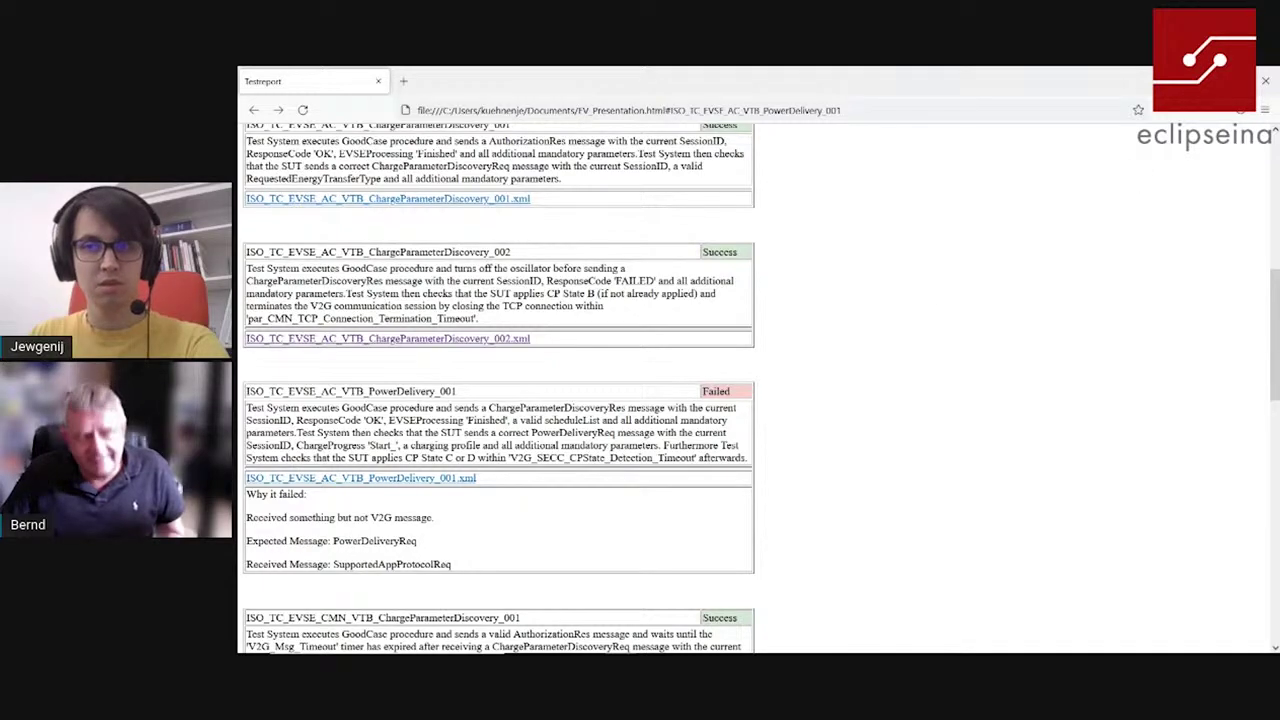
pyautogui.hotkey('alt', 'Tab')
pyautogui.click(704, 104)
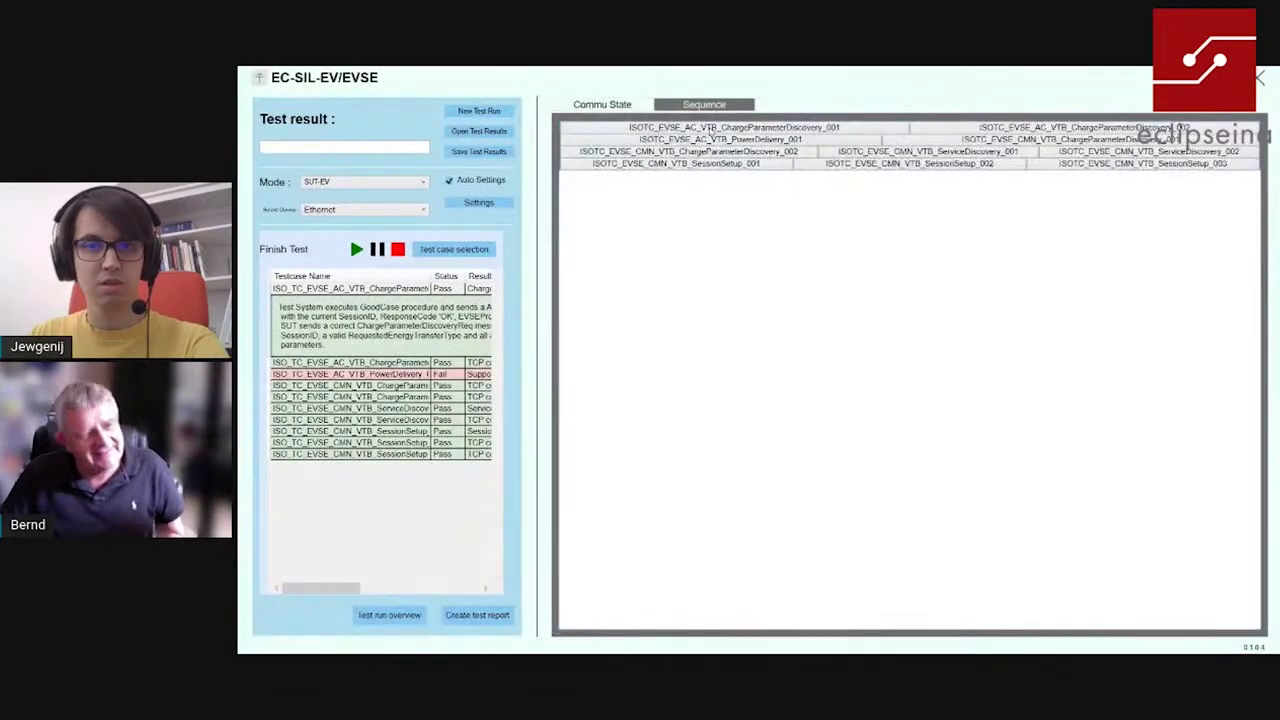
pyautogui.click(752, 130)
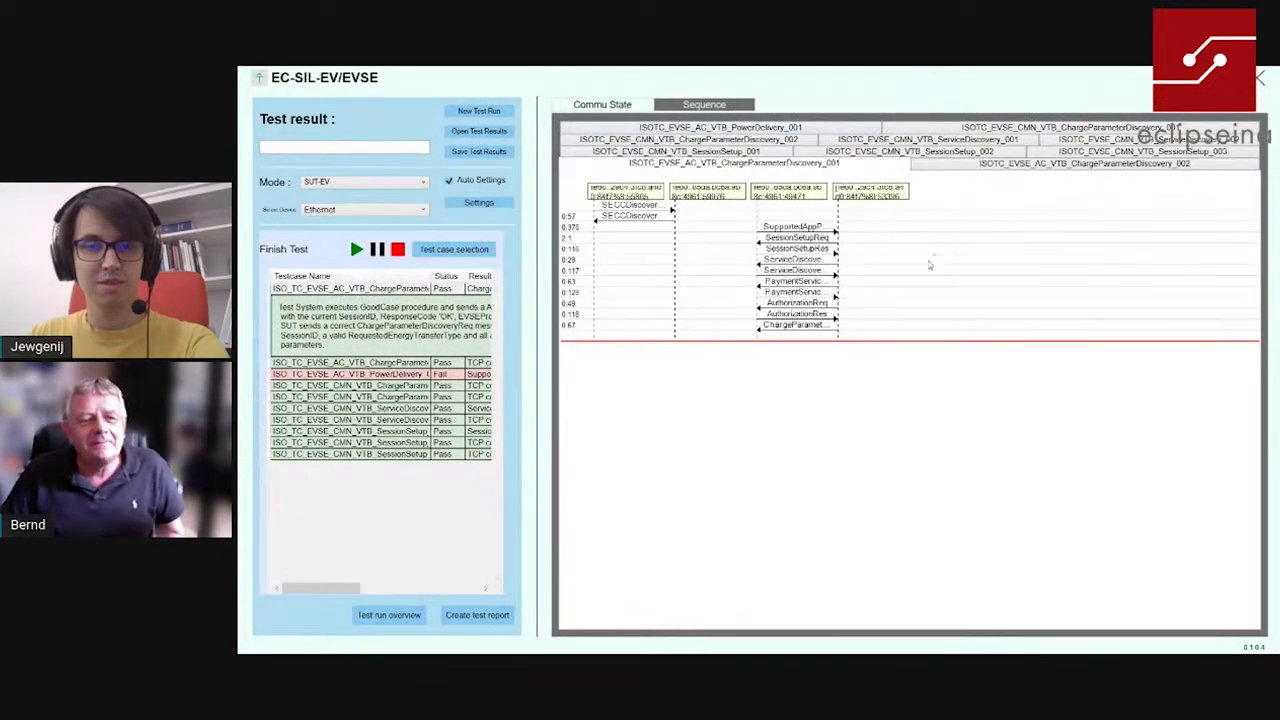